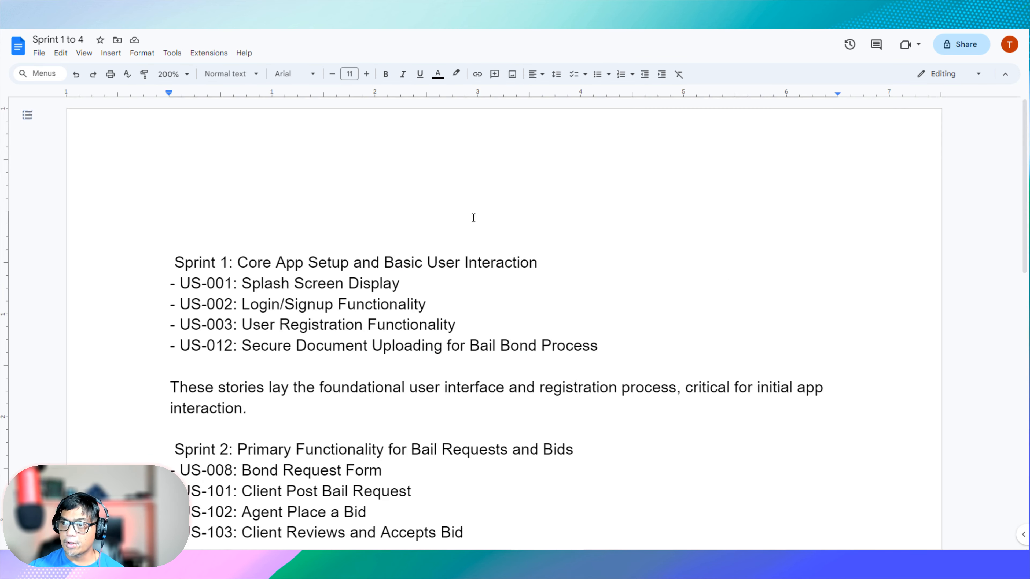
Examine the Sprint 1 story list in the document and highlight the title of US-001, Splash Screen Display
drag(171, 262, 857, 364)
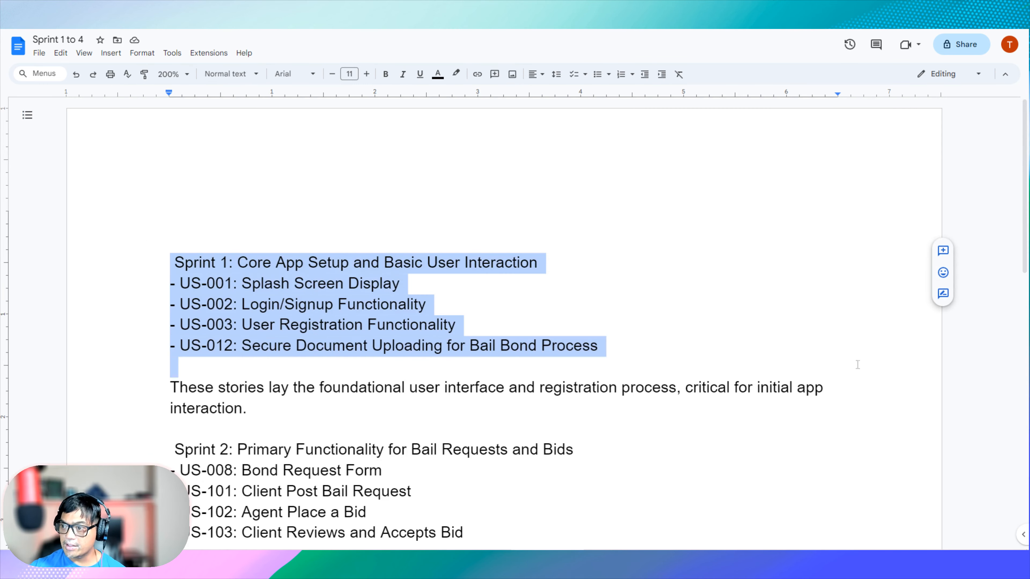
click(721, 355)
drag(400, 284, 246, 288)
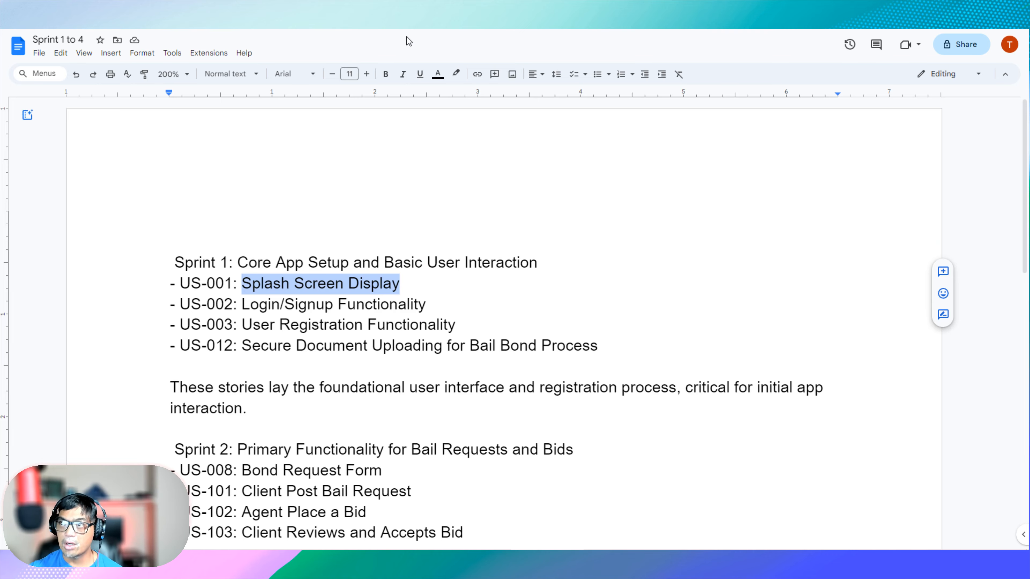
Switch to the Backlog & Sprint Planner sheet, expand the Splash Screen story to review its tasks, and set the zoom to 125%
key(ctrl+Tab)
click(396, 174)
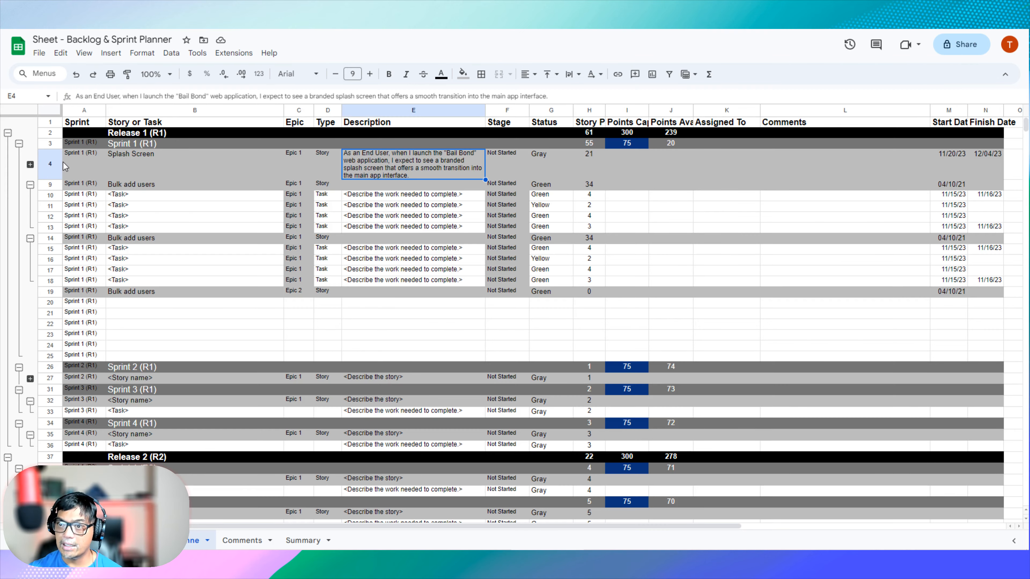
click(64, 162)
click(30, 165)
click(151, 195)
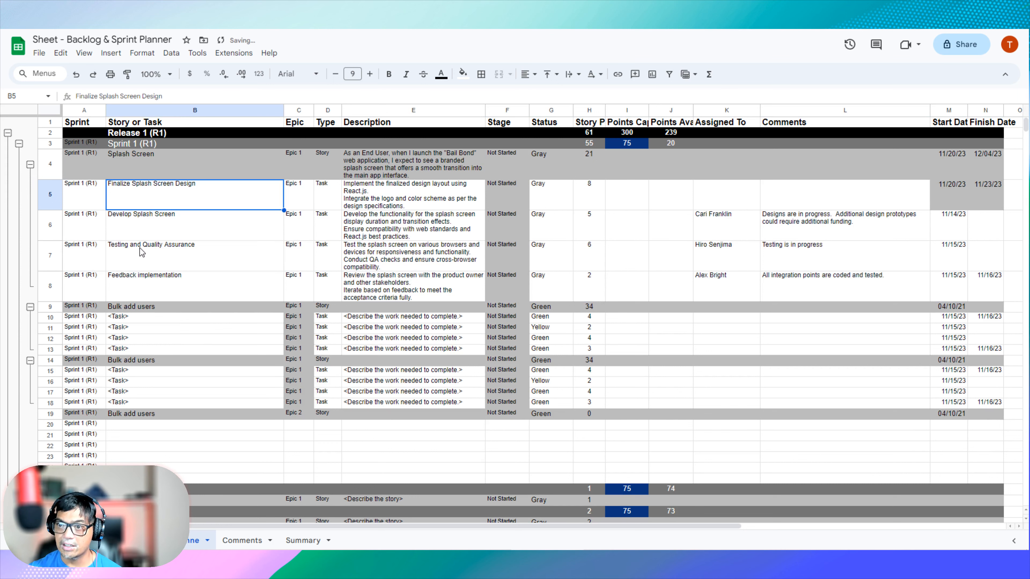
drag(162, 209, 199, 285)
click(199, 285)
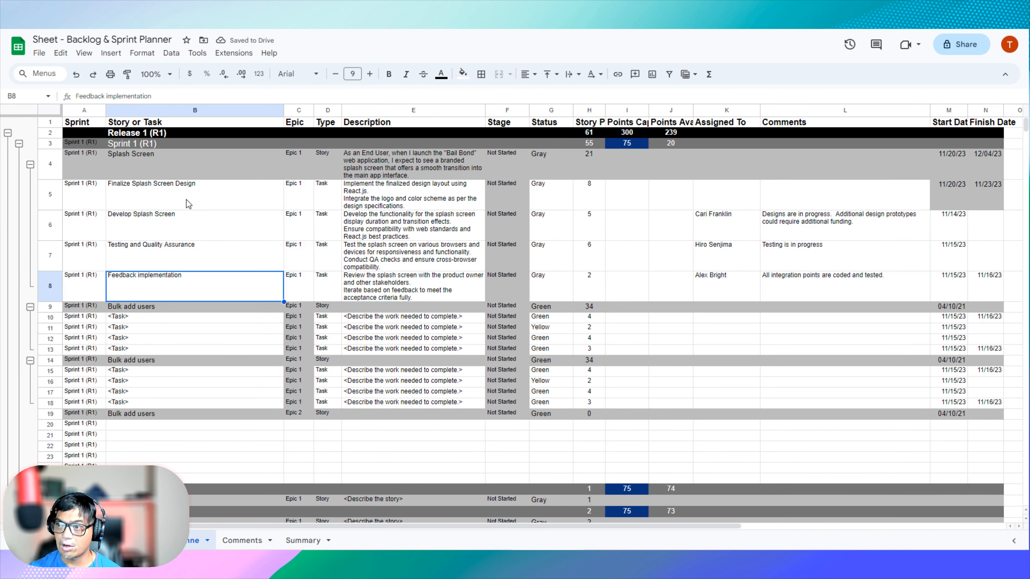
click(157, 74)
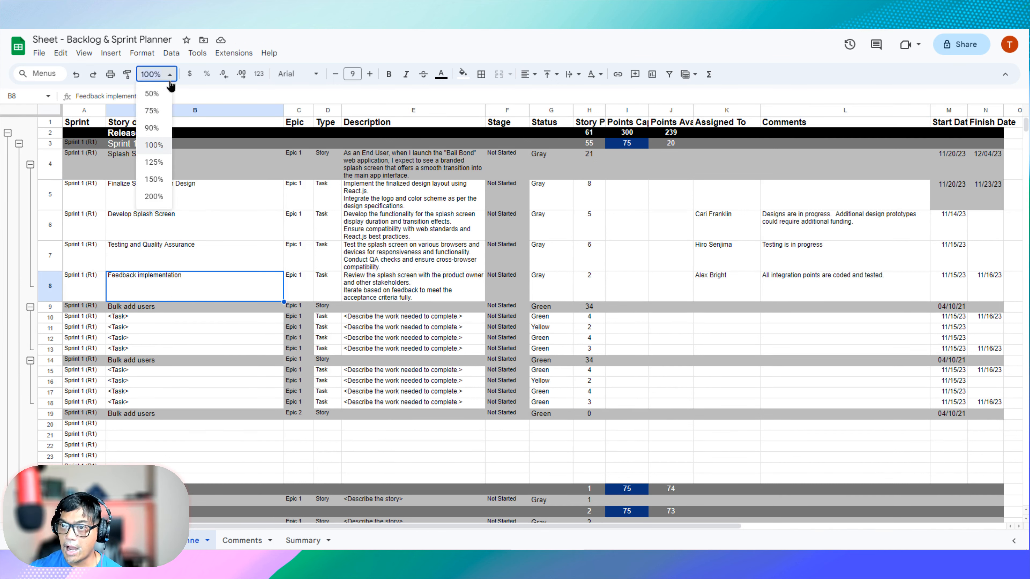
click(155, 162)
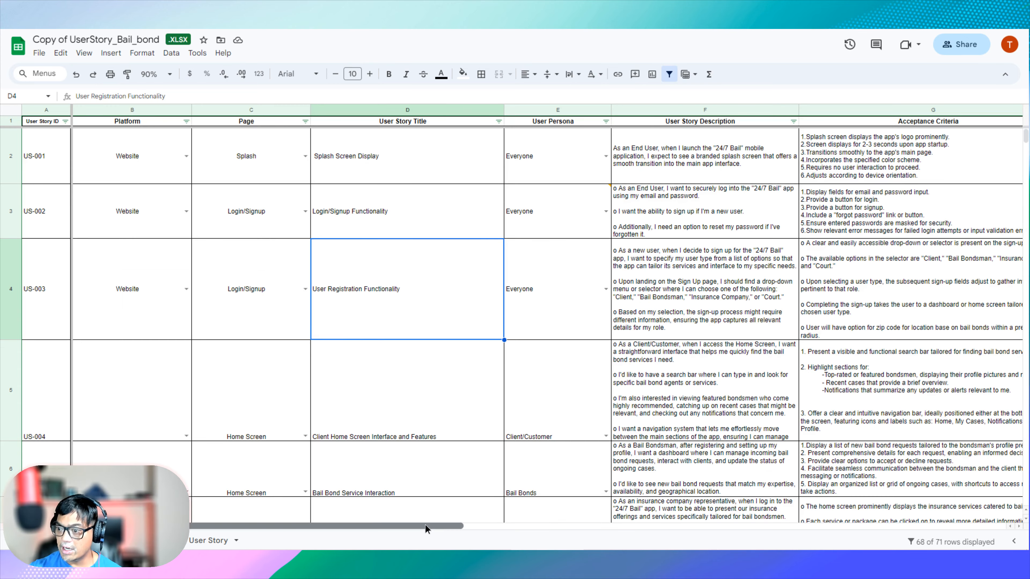
In the UserStory_Bail_bond sheet, mark the US-001 Splash Screen Display row with a green fill
drag(424, 524, 483, 525)
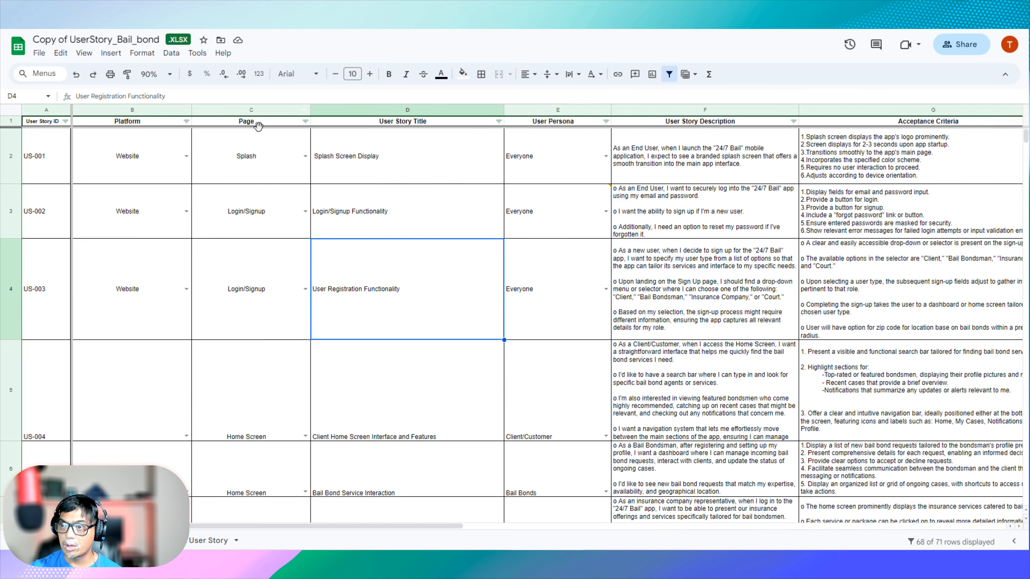
click(399, 156)
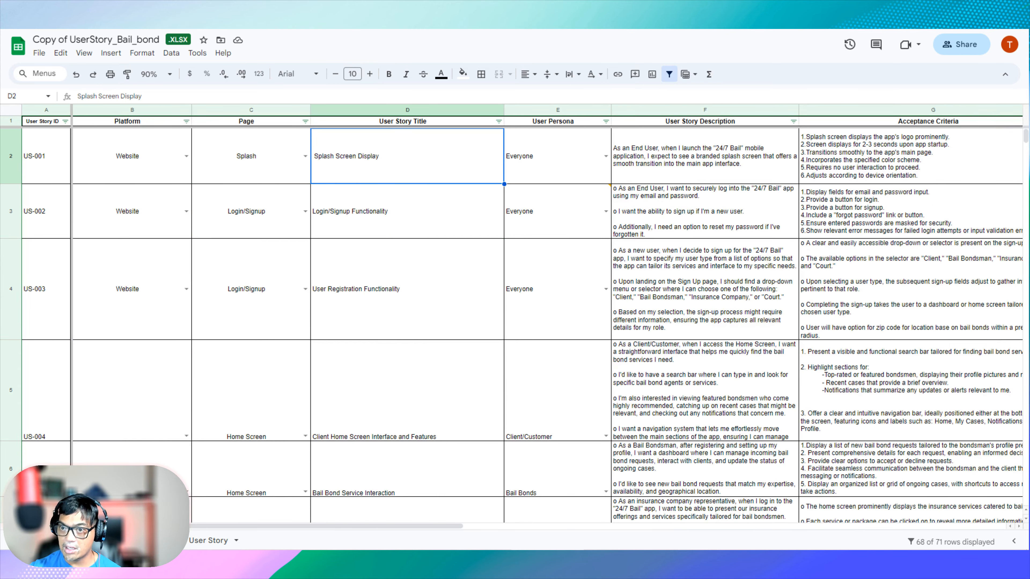
click(4, 150)
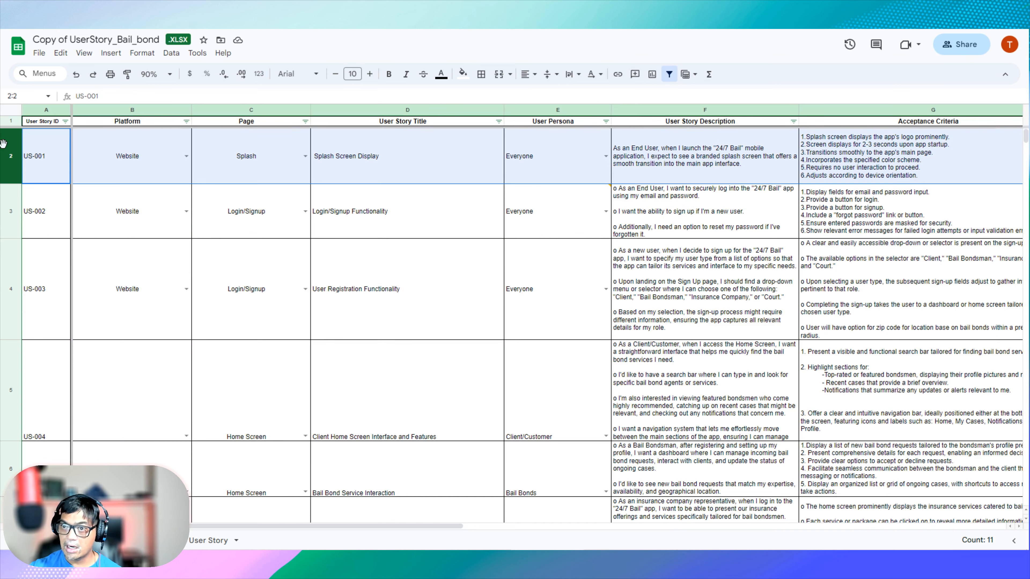
click(462, 74)
Copy the US-002 title "Login/Signup Functionality" into cell B9 of the sprint planner, replacing the "Bulk add users" story name
click(11, 221)
click(362, 219)
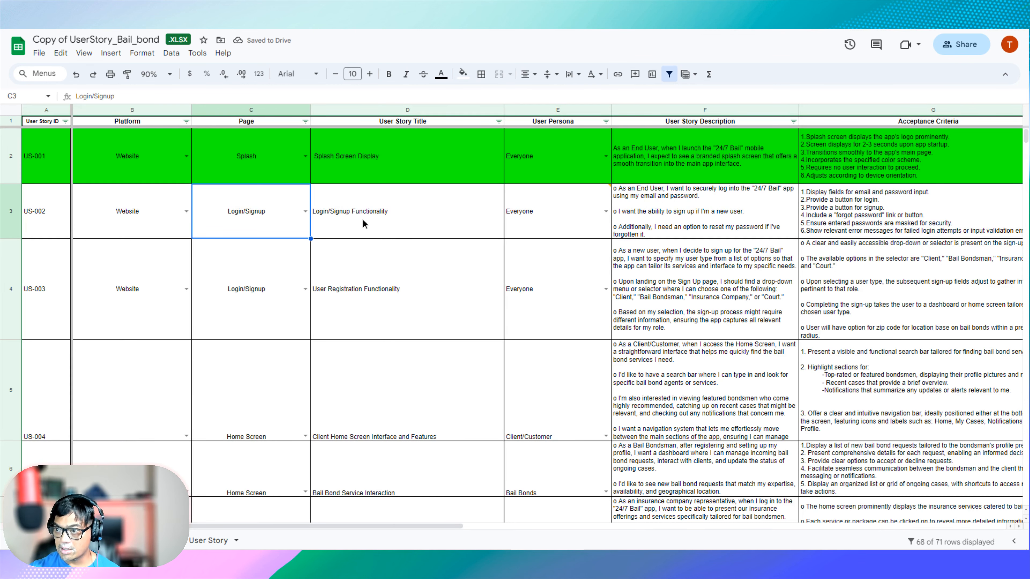
click(167, 355)
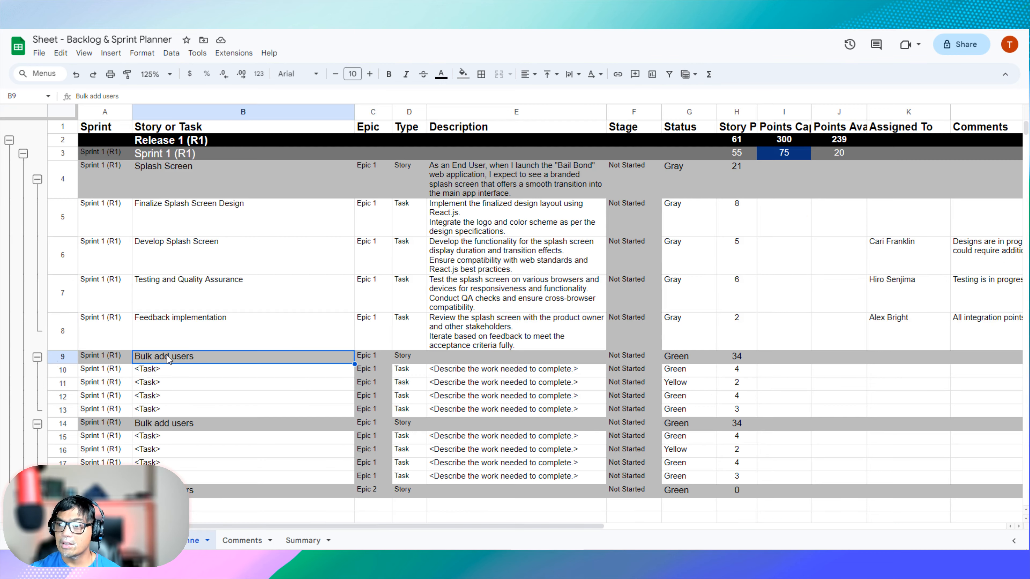
double_click(167, 355)
key(ctrl+a)
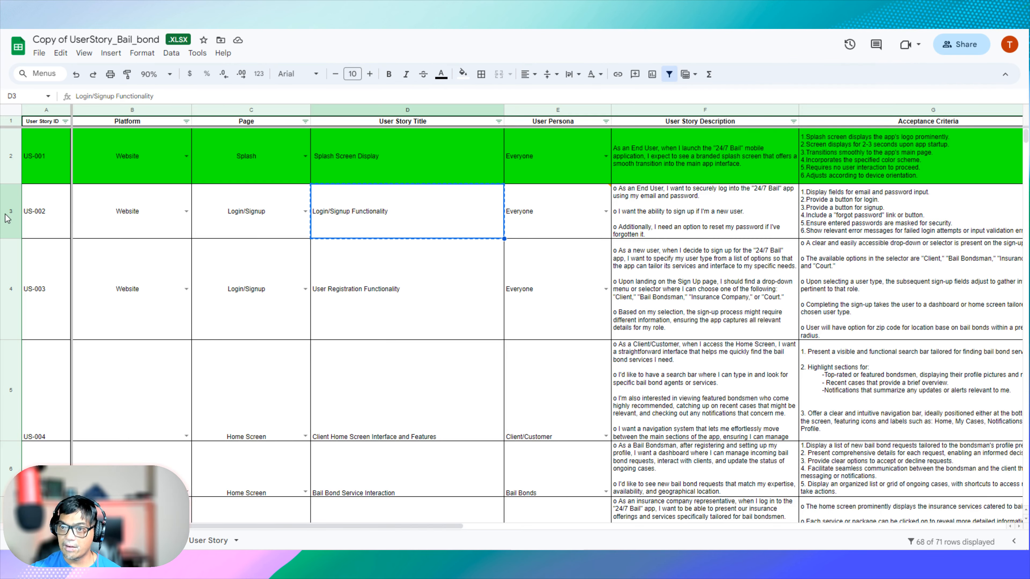
Copy the US-002 row and send it to ChatGPT with the prompt "create sprint story and tasks for developer"
click(7, 212)
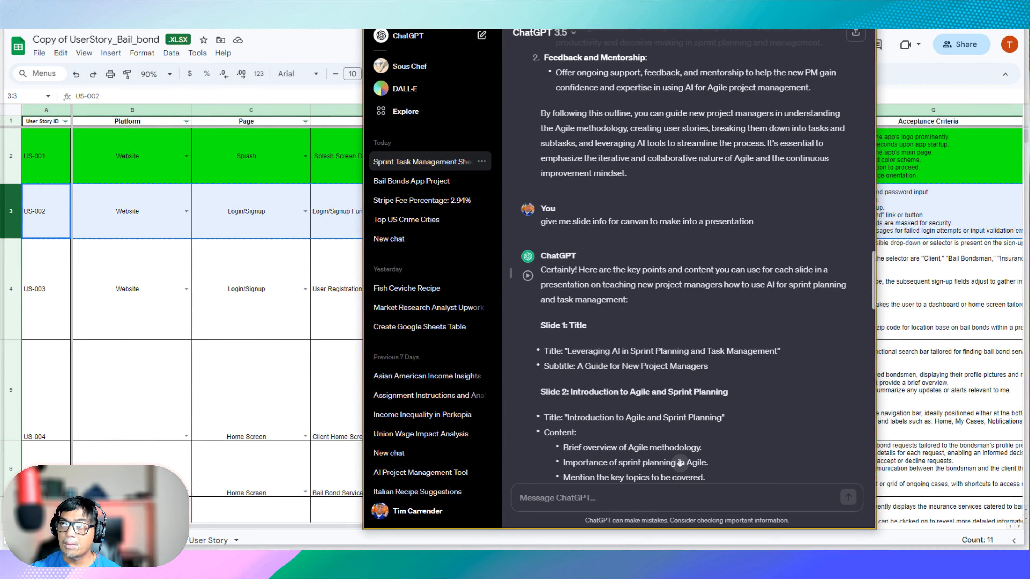
scroll(475, 327, down, 8)
scroll(726, 281, down, 18)
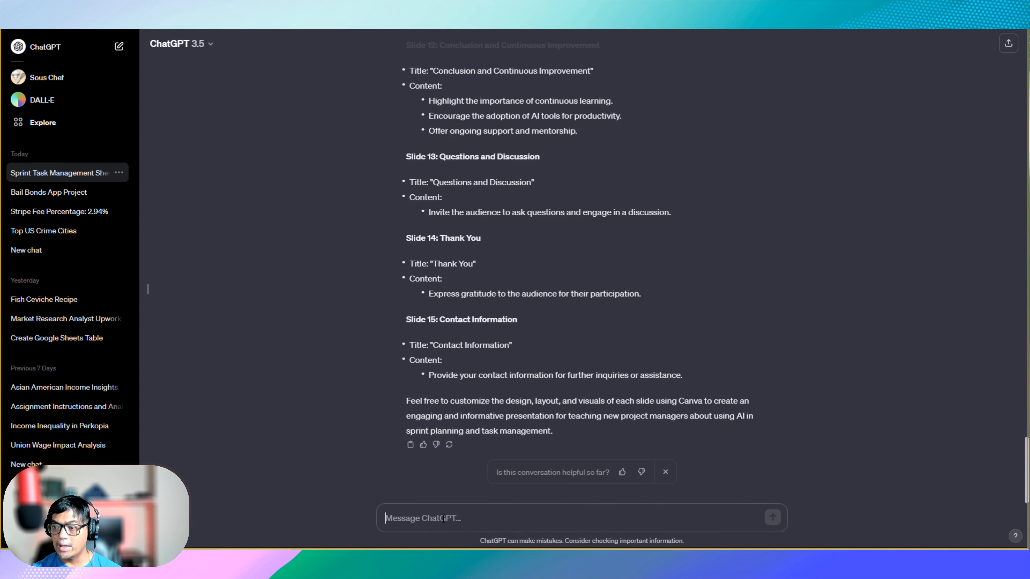
text(creat)
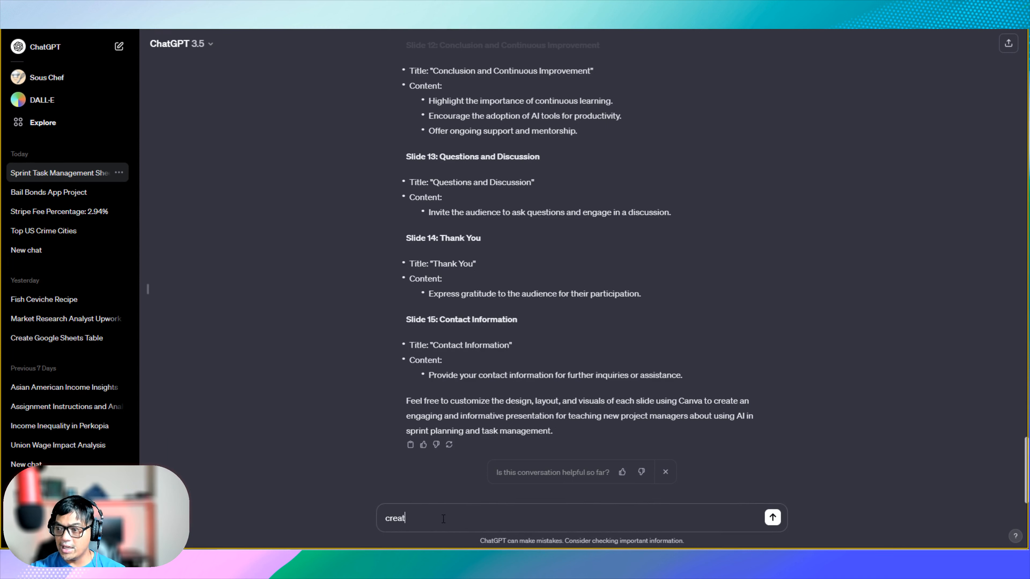
text(e sprint story and )
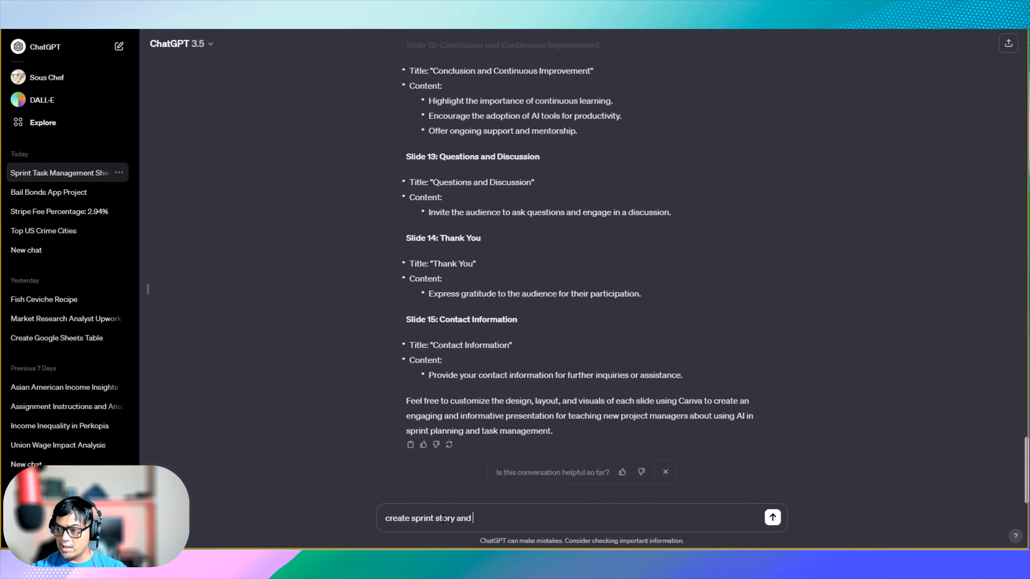
text(tasks for devel)
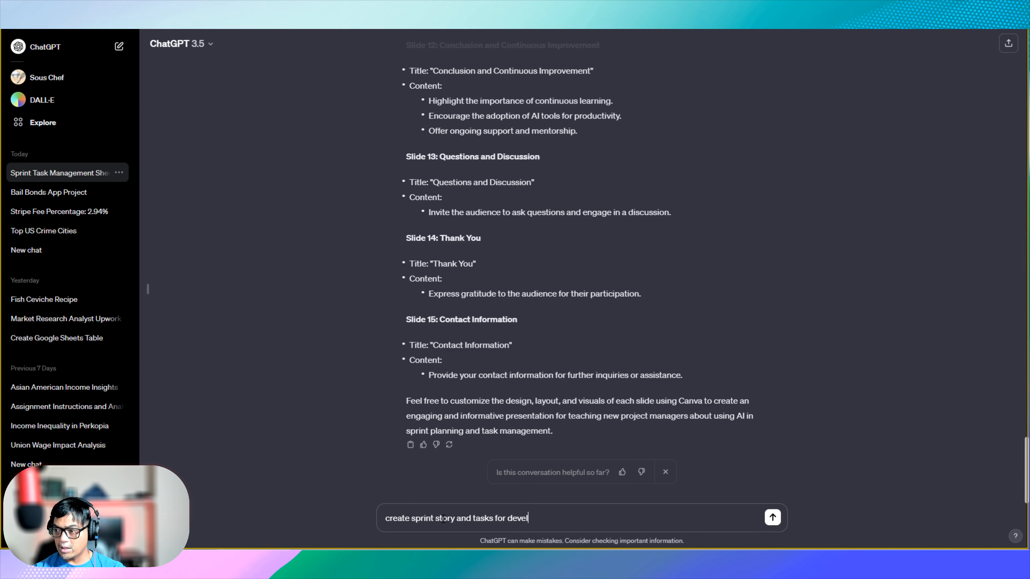
text(oper)
key(shift+Return)
key(shift+Return)
key(ctrl+v)
key(Return)
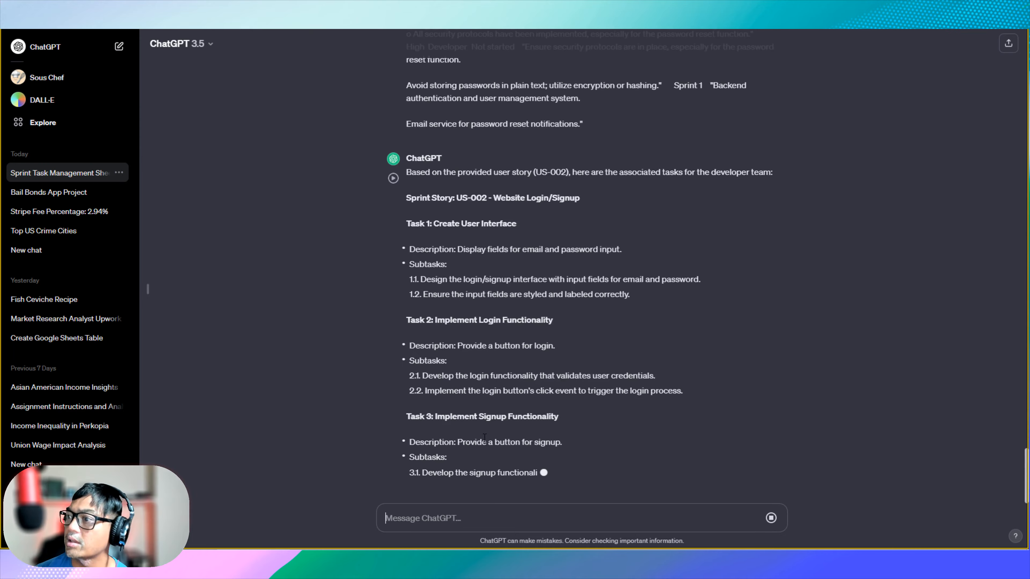
Arrange the ChatGPT and Google Sheets windows side by side and bring up the Backlog & Sprint Planner sheet
key(super+Right)
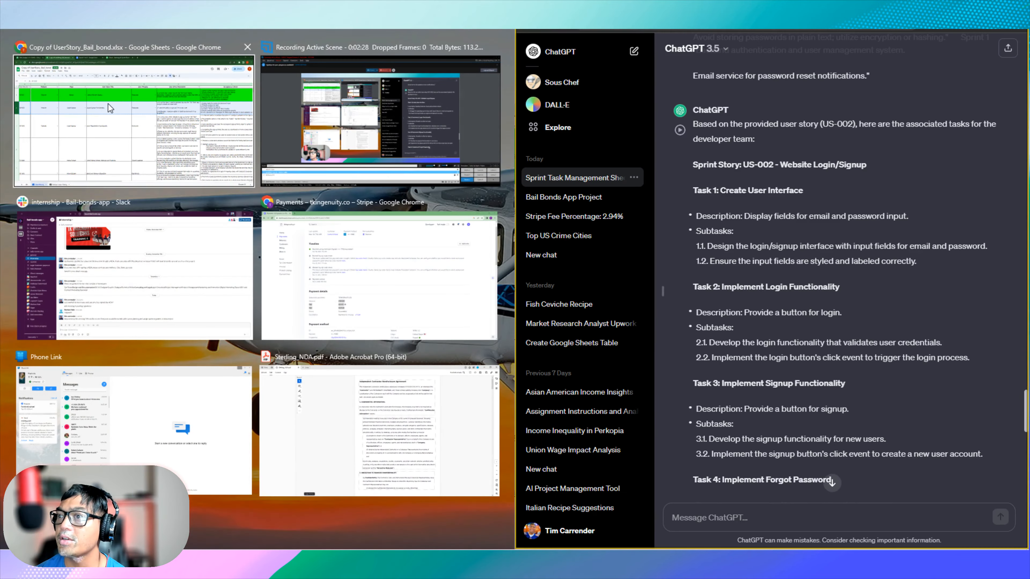
click(215, 138)
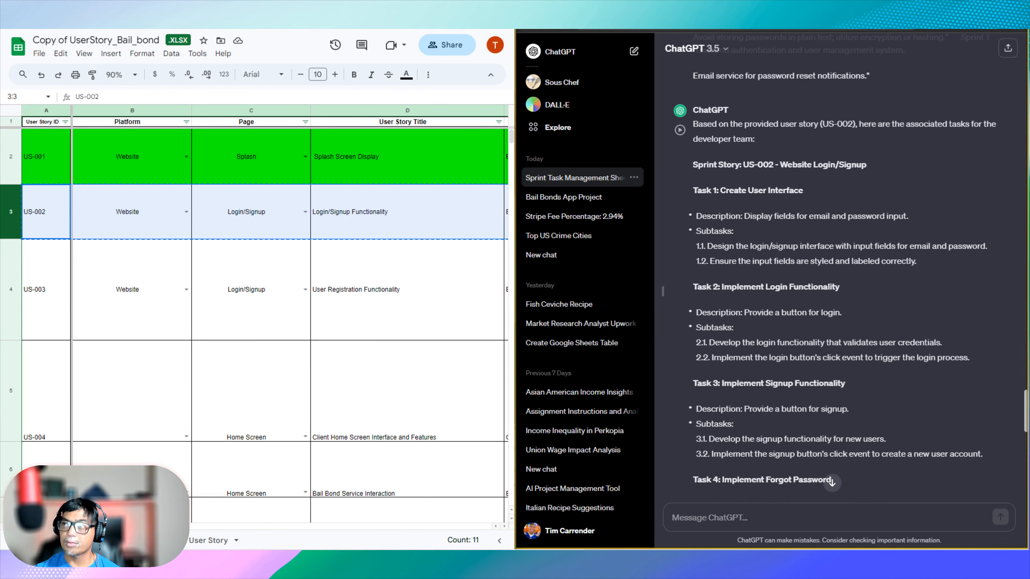
key(ctrl+Tab)
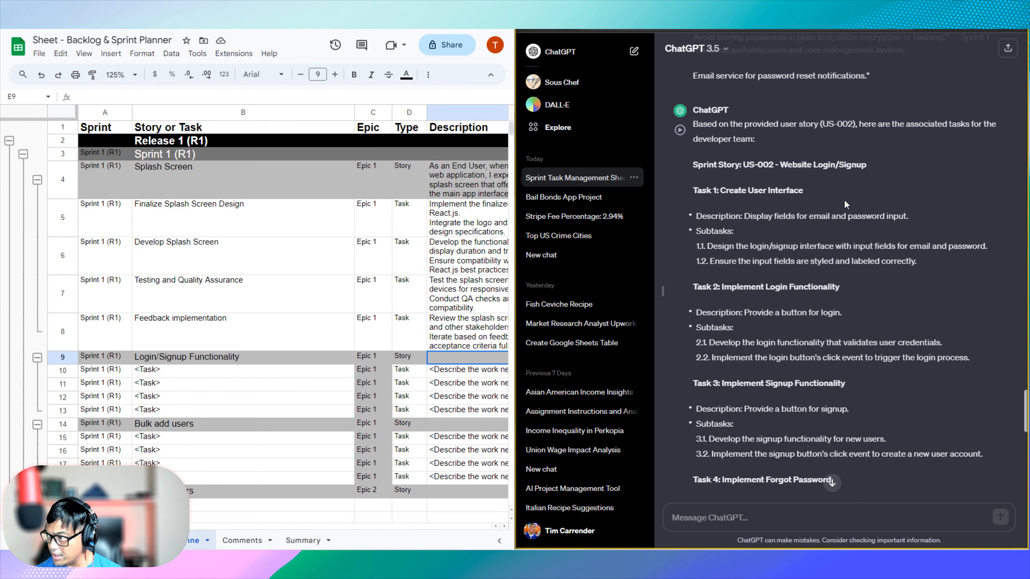
Copy the Task 1 title "Create User Interface" from ChatGPT into cell B10 under the Login/Signup Functionality story
drag(804, 190, 723, 191)
key(ctrl+c)
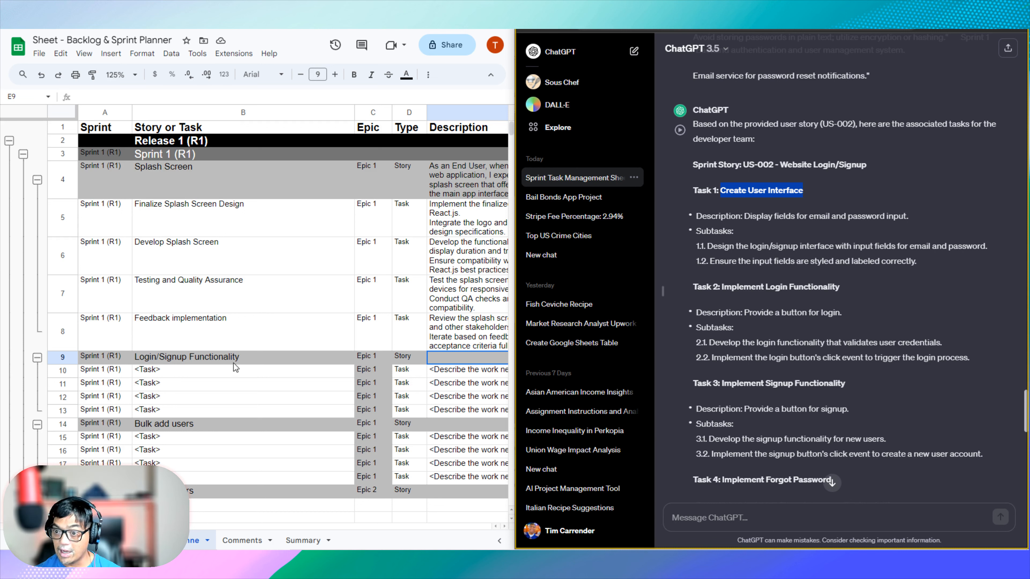
click(178, 372)
key(ctrl+v)
key(ctrl+z)
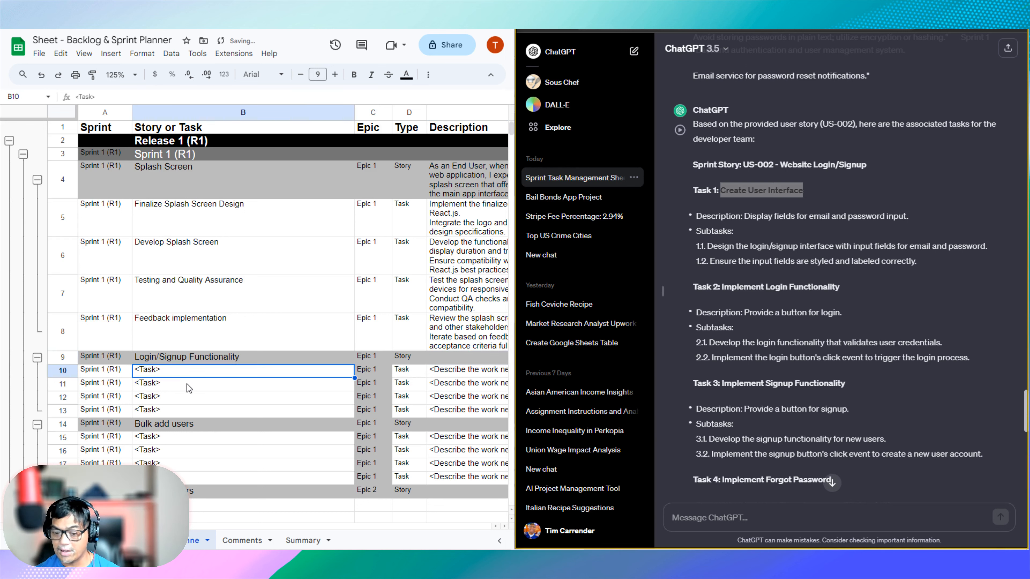
key(ctrl+v)
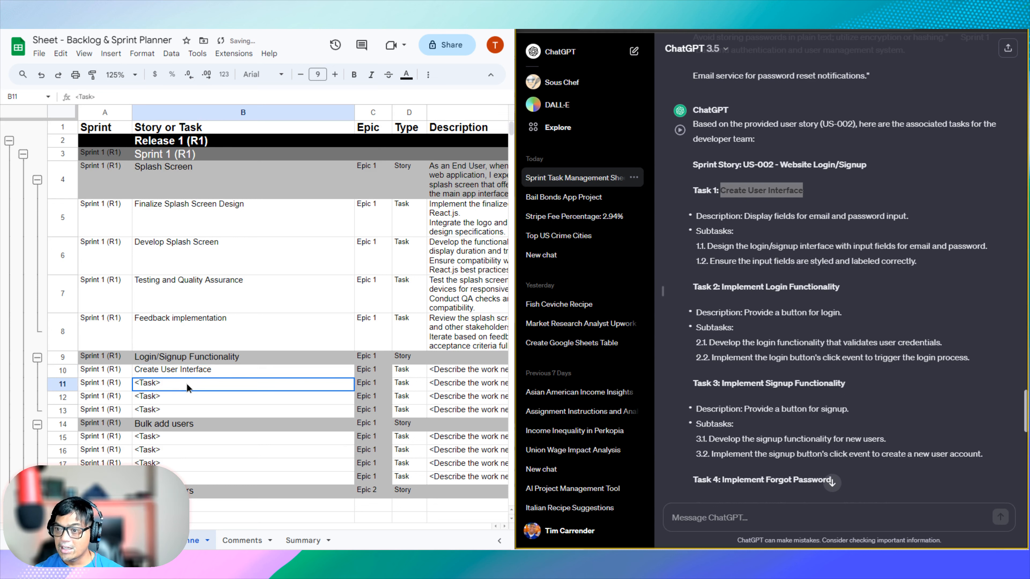
Fill description cell E10 with ChatGPT's Task 1 description "Display fields for email and password input." followed by subtasks 1.1 and 1.2
click(385, 371)
click(407, 371)
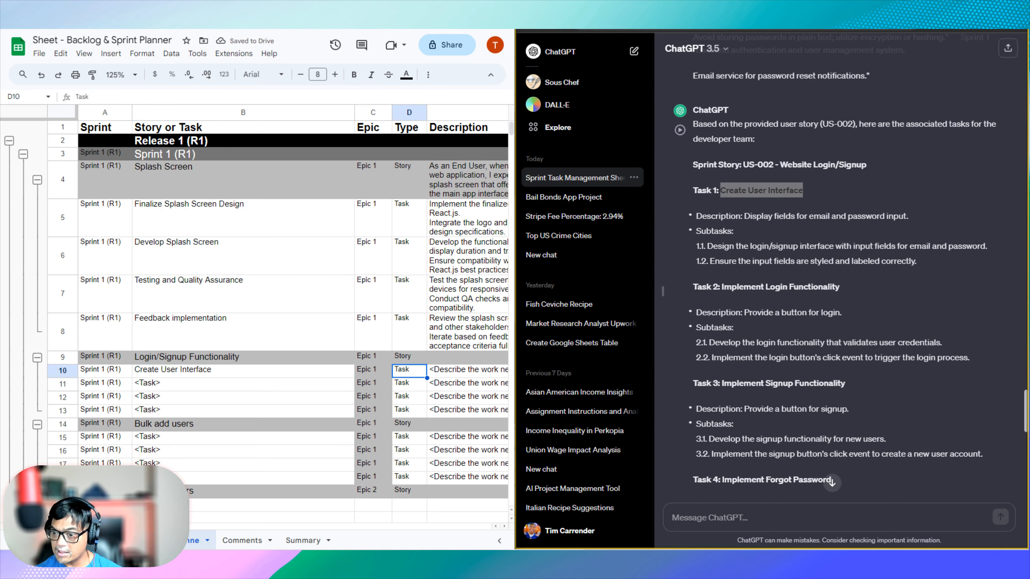
scroll(284, 284, right, 5)
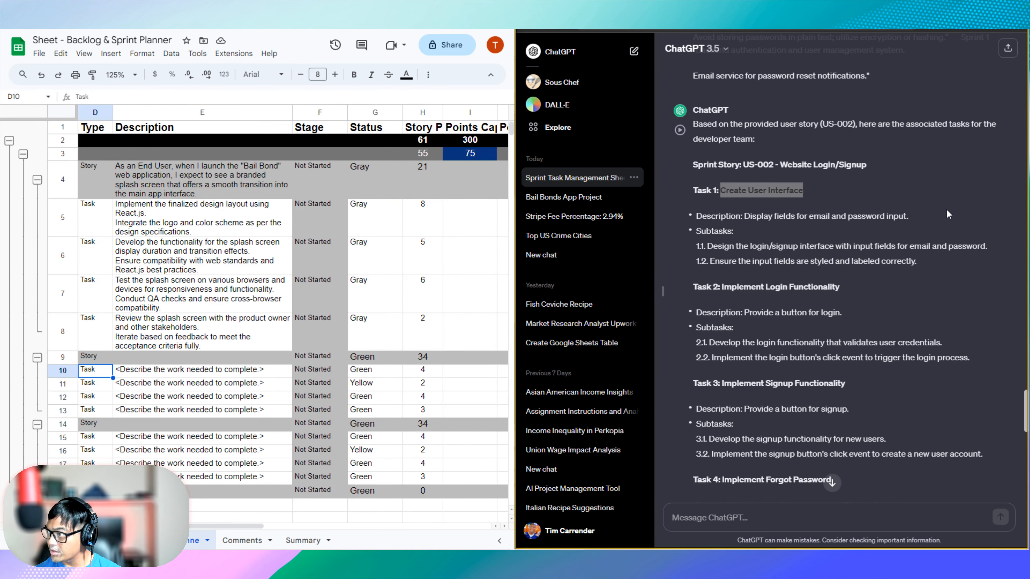
drag(949, 214, 770, 216)
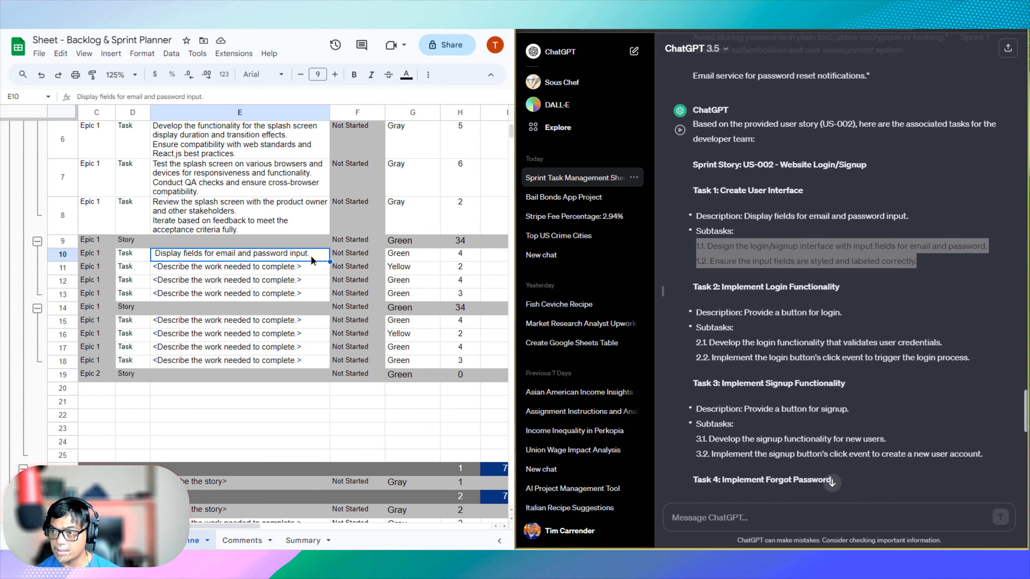
double_click(315, 260)
key(ctrl+v)
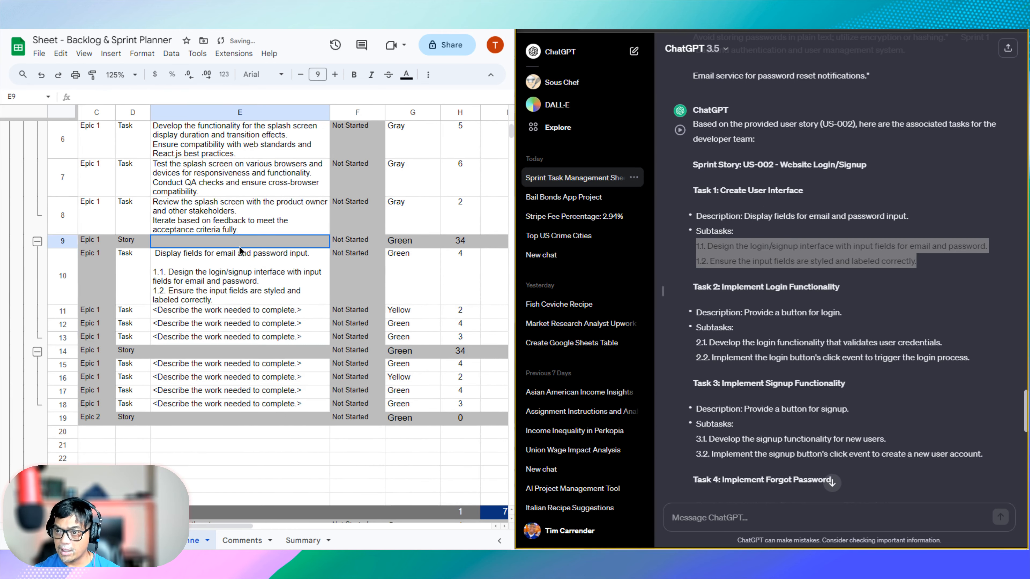
Set the status of the four Login/Signup tasks in rows 10 to 13 to Gray
click(409, 264)
text(Gray)
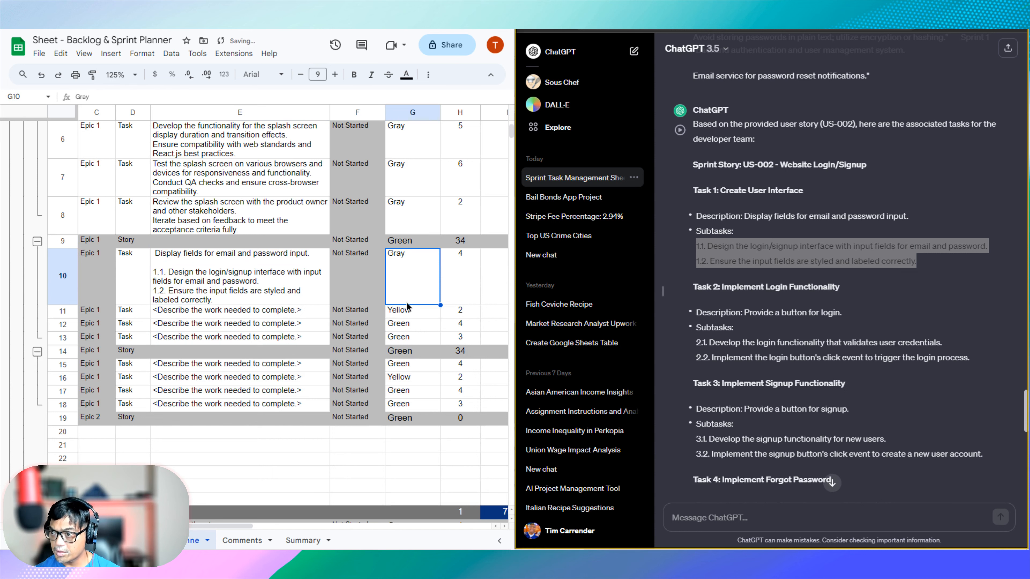
key(Return)
drag(404, 317, 405, 337)
text(Gray Gray Gray)
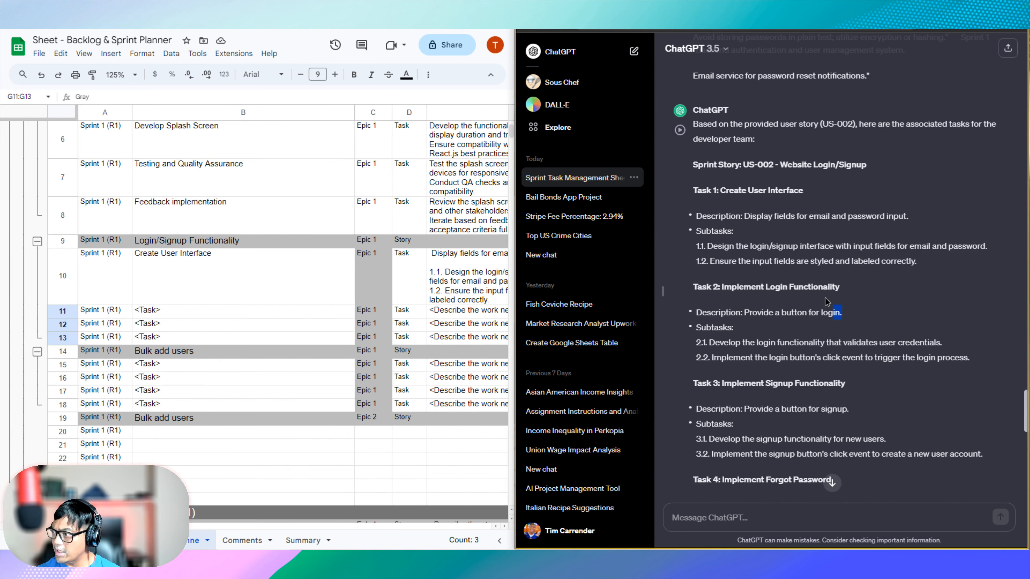
Fill row 11 with ChatGPT's Task 2: the title "Implement Login Functionality", its description and subtasks 2.1 and 2.2
drag(827, 303, 790, 287)
mouse_move(724, 287)
mouse_down()
mouse_move(860, 288)
mouse_move(721, 282)
mouse_up()
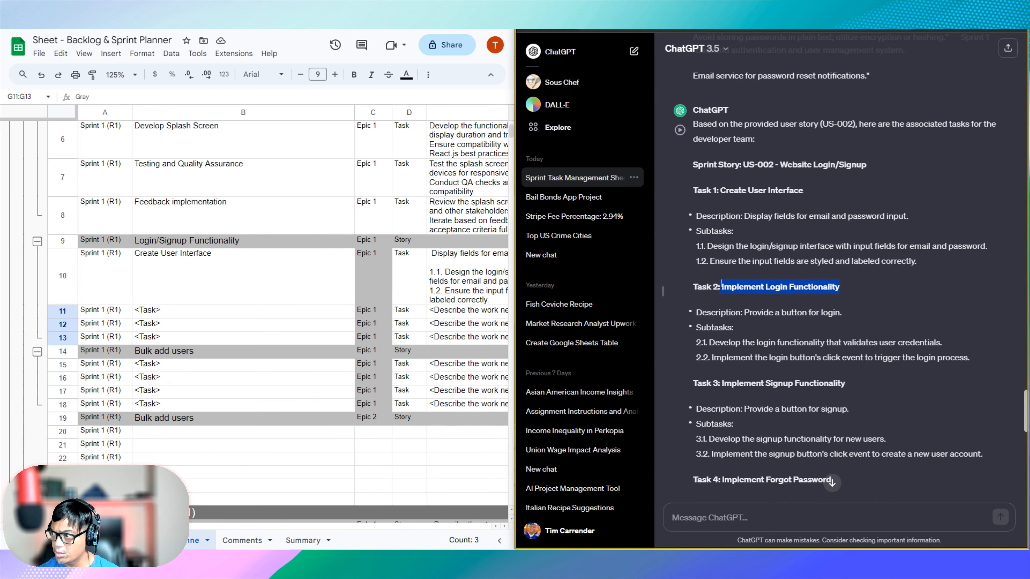
click(180, 311)
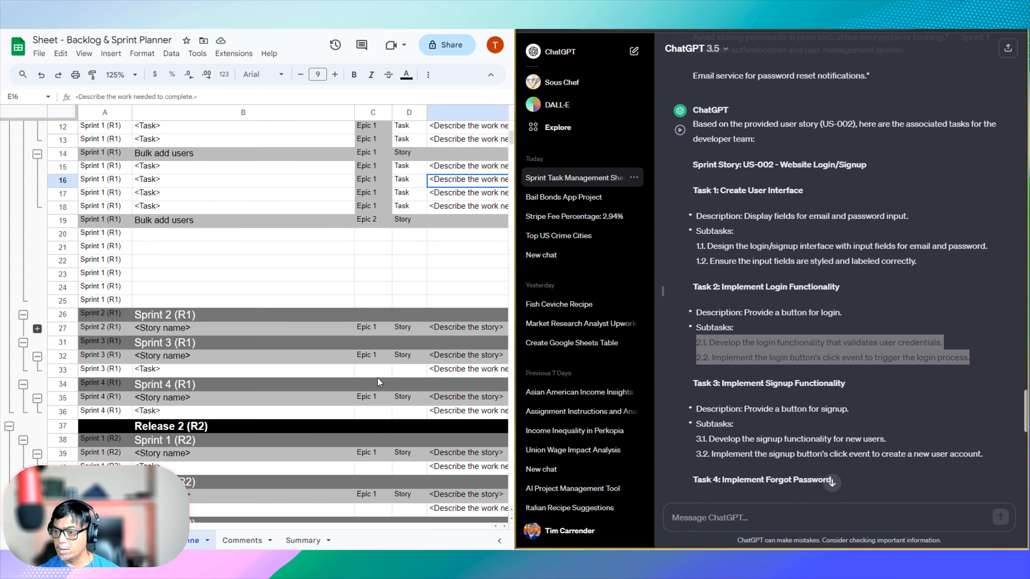
scroll(284, 324, down, 5)
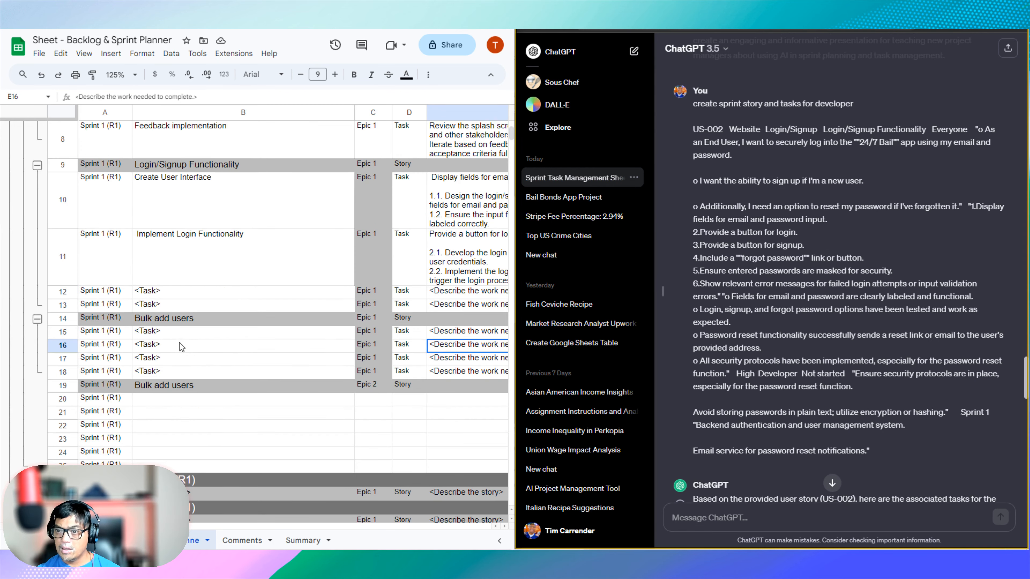
scroll(178, 410, down, 3)
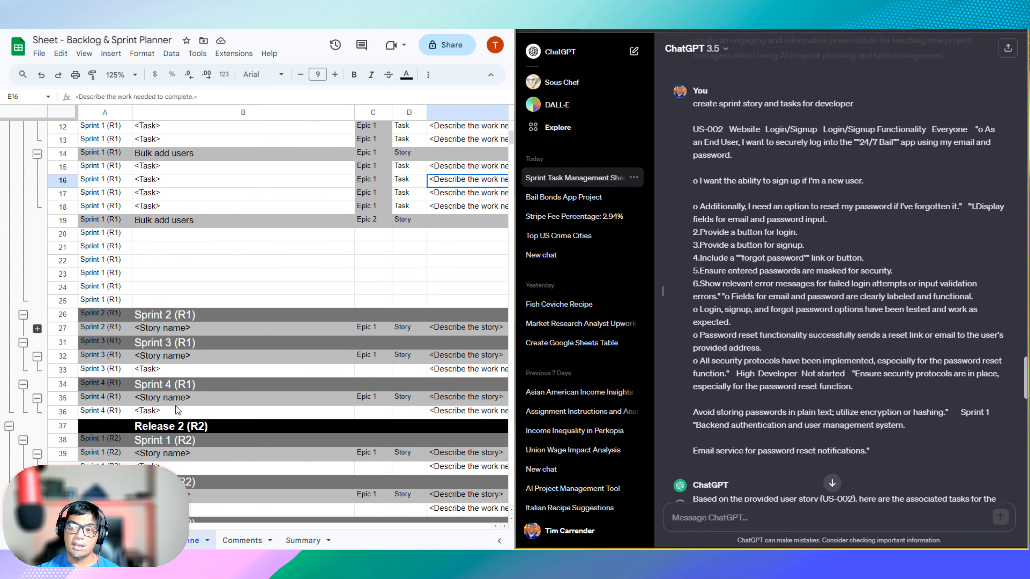
Expand the task group under the Sprint 2 (R1) story and insert three rows below rows 28 to 30
click(37, 328)
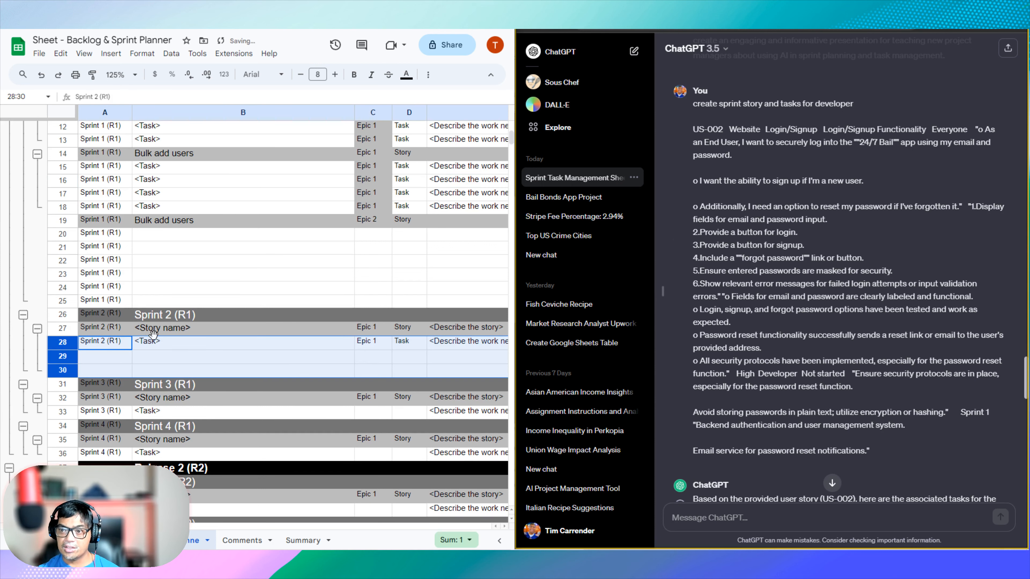
right_click(49, 368)
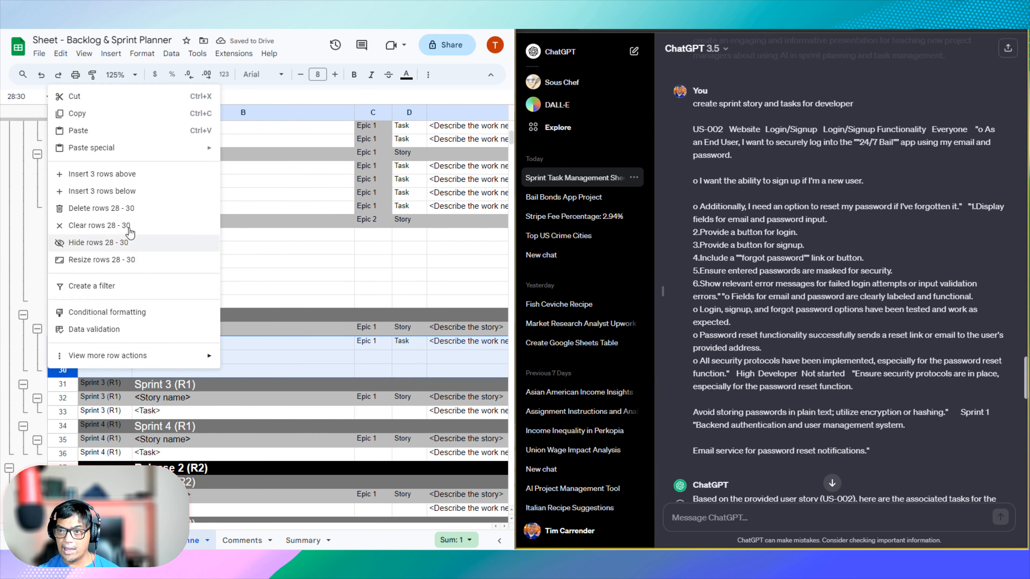
click(152, 191)
click(247, 377)
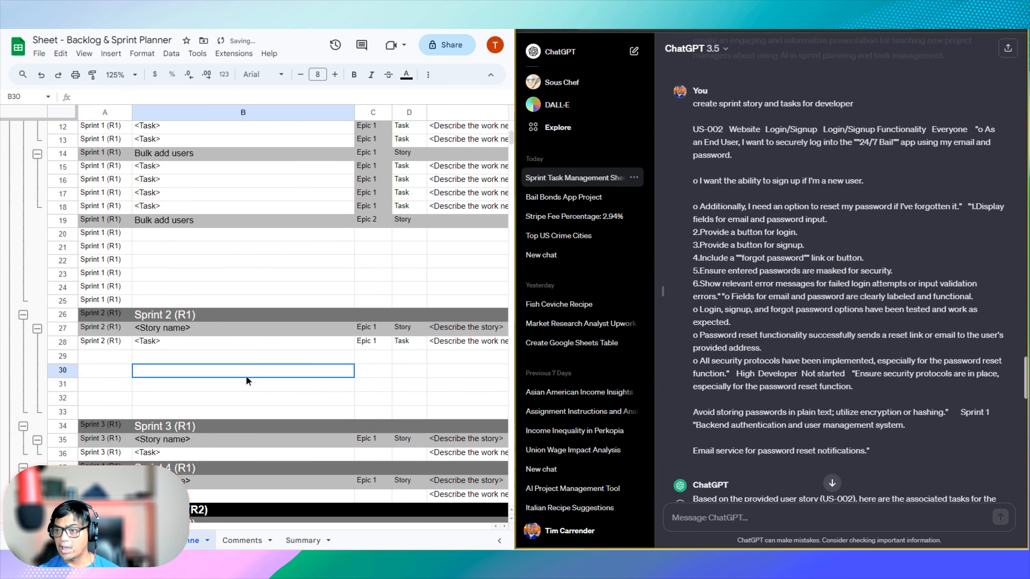
Collapse the Sprint 1 task groups under the Splash Screen, Login/Signup Functionality and first "Bulk add users" stories
scroll(247, 381, up, 6)
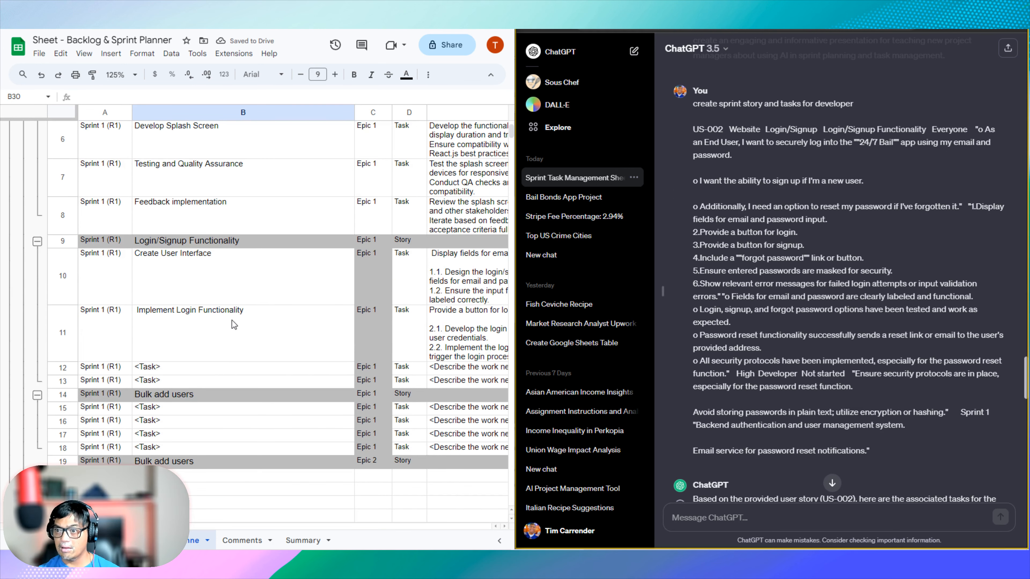
click(37, 180)
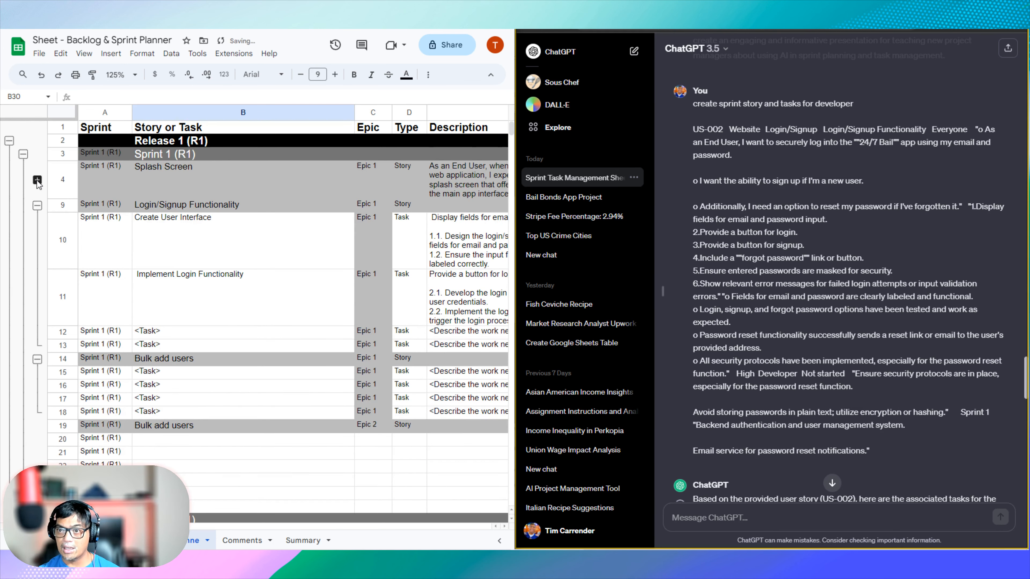
click(37, 205)
click(37, 219)
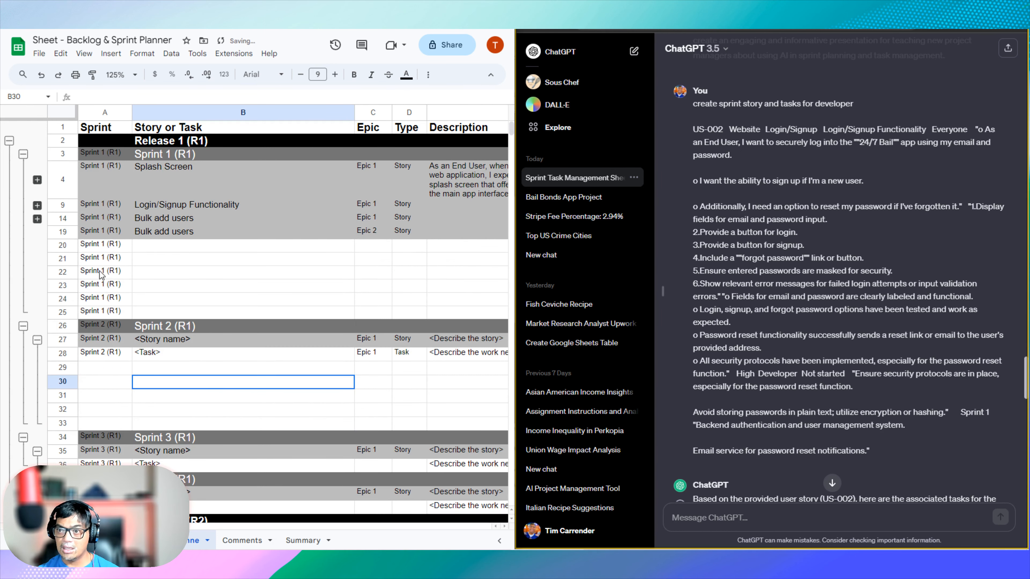
Clear both "Bulk add users" story names from cells B19 and B14 in Sprint 1
click(173, 232)
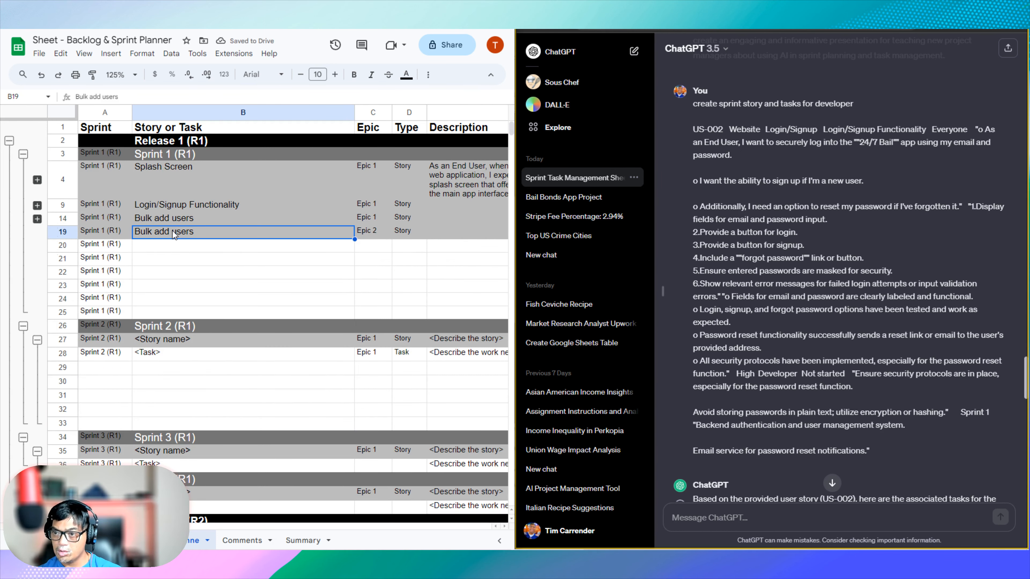
key(Delete)
click(177, 221)
key(Delete)
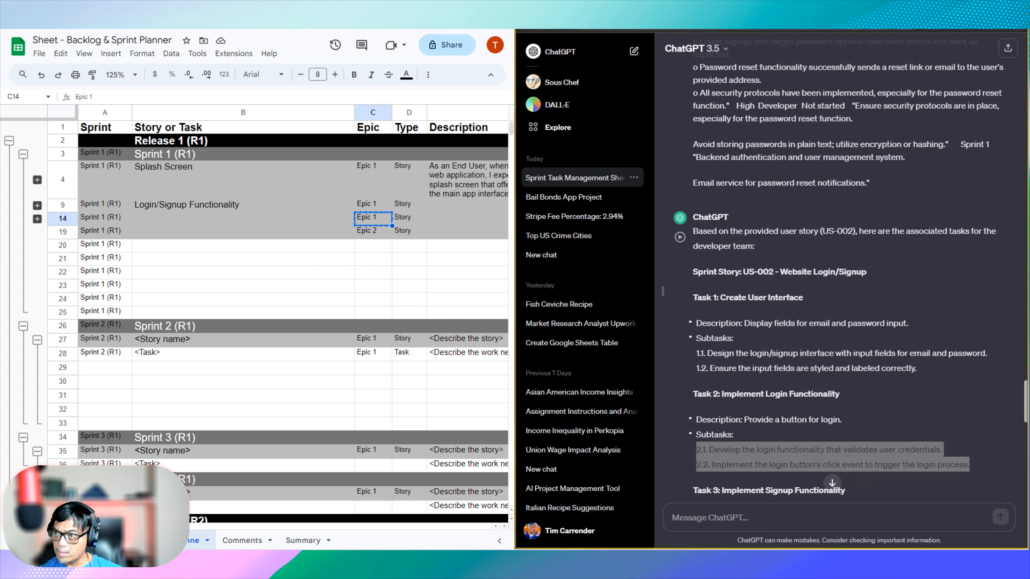
Copy the US-003 title "User Registration Functionality" from the "Sprint 1 to 4" document into story cell B14 of the sprint planner
key(ctrl+Tab)
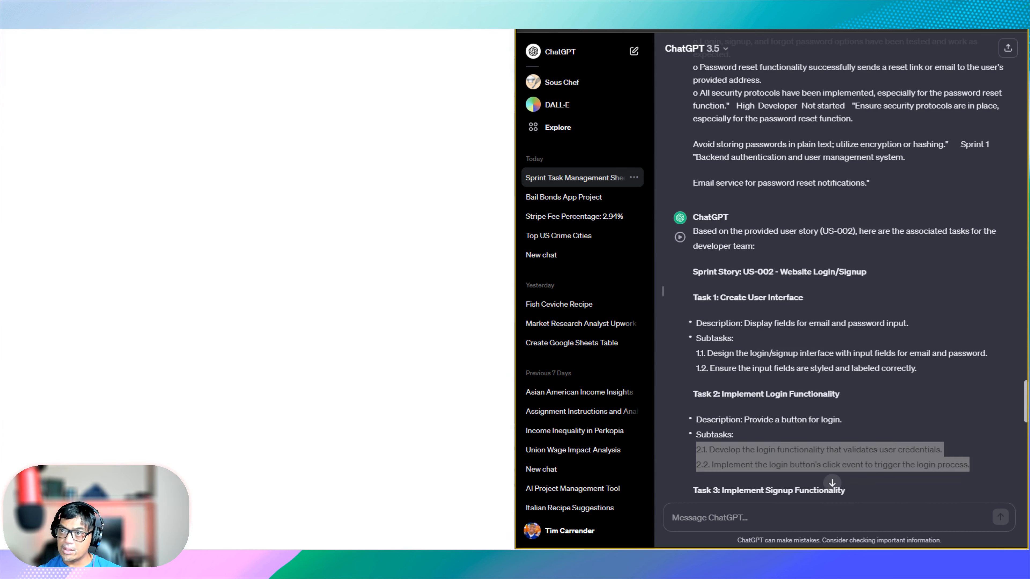
click(241, 303)
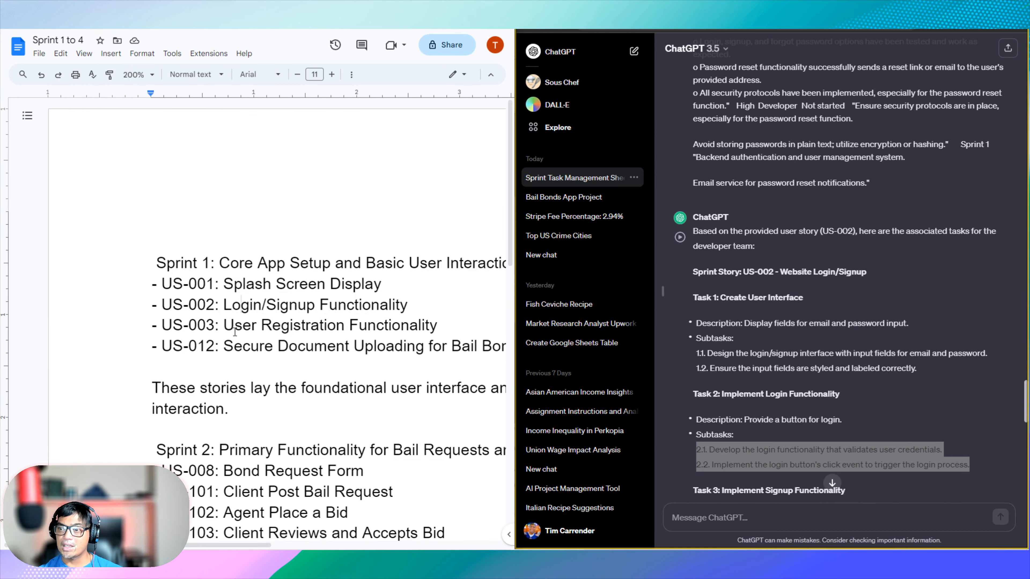
mouse_move(235, 332)
mouse_down()
mouse_move(438, 335)
mouse_move(262, 340)
mouse_move(224, 327)
mouse_up()
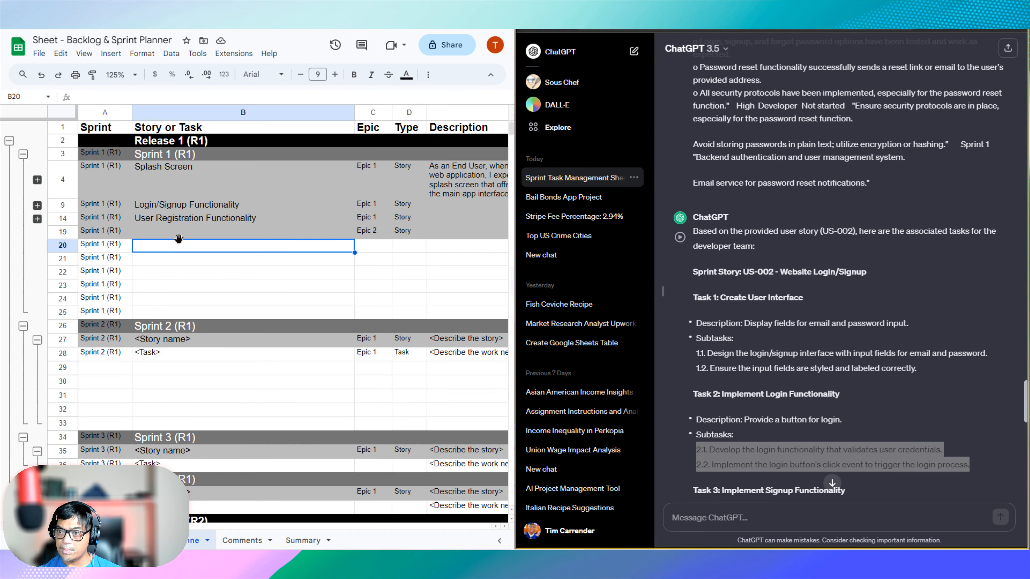
Fill story cell B19 with the title "Secure Document Uploading for Bail Bond Process" and tidy the end of its text
click(180, 232)
text(Secure Document Uploading for Bail Bond Process)
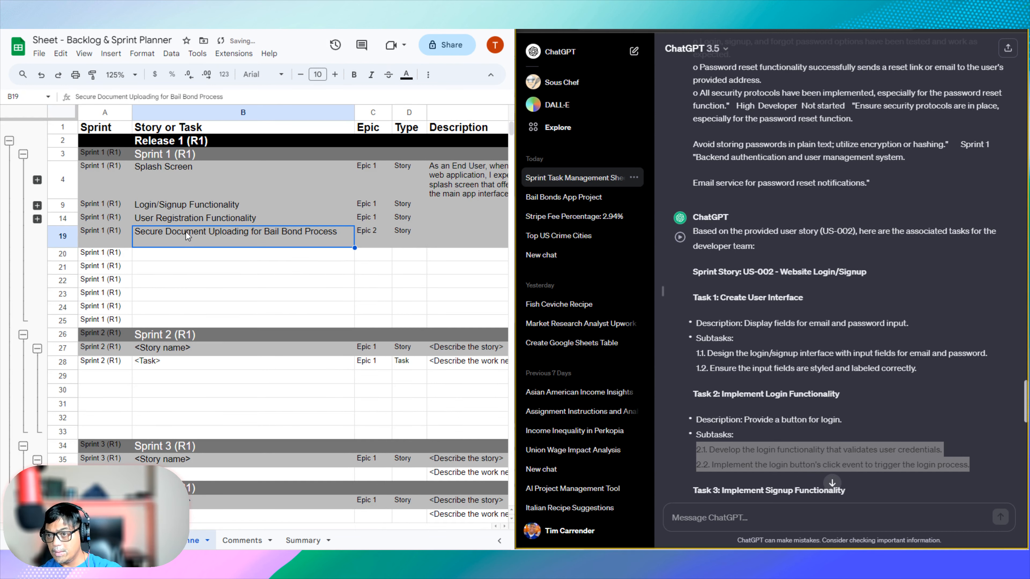
double_click(183, 233)
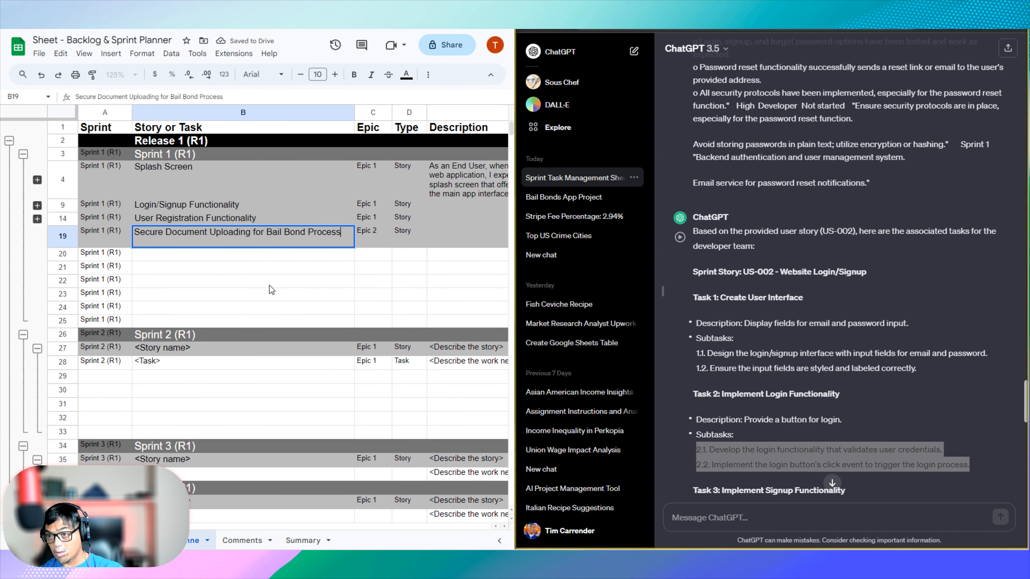
key(BackSpace)
click(281, 283)
click(344, 234)
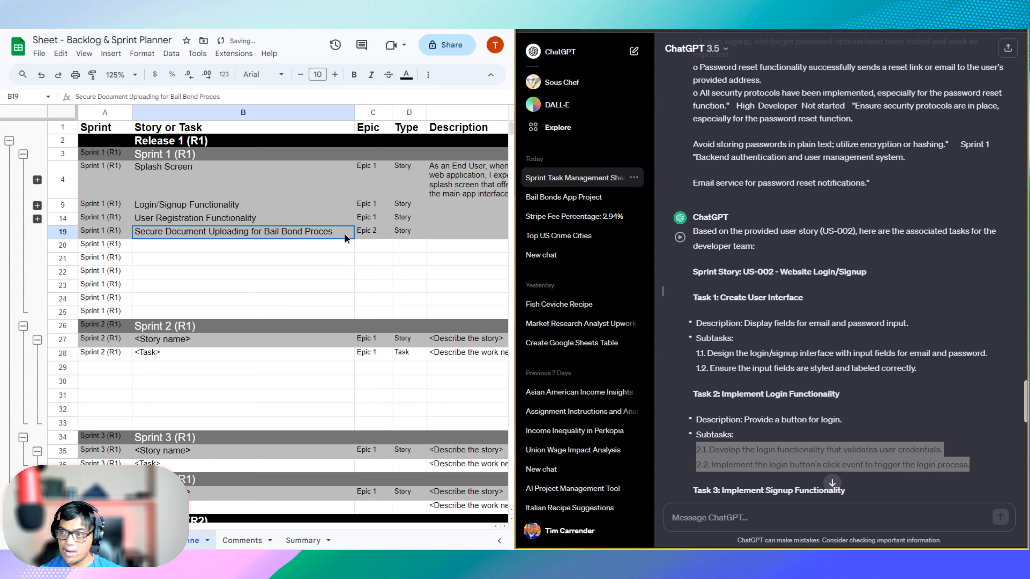
double_click(344, 234)
text(s)
Copy the "Epic 1" value from C14 into epic cell C19 of the Secure Document Uploading story
click(371, 218)
key(ctrl+c)
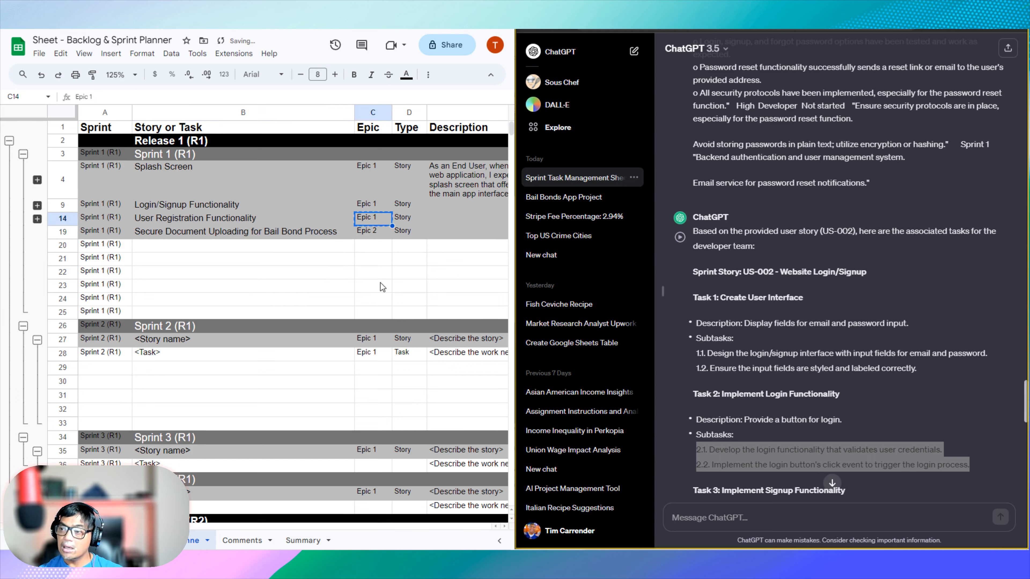
click(379, 233)
key(ctrl+v)
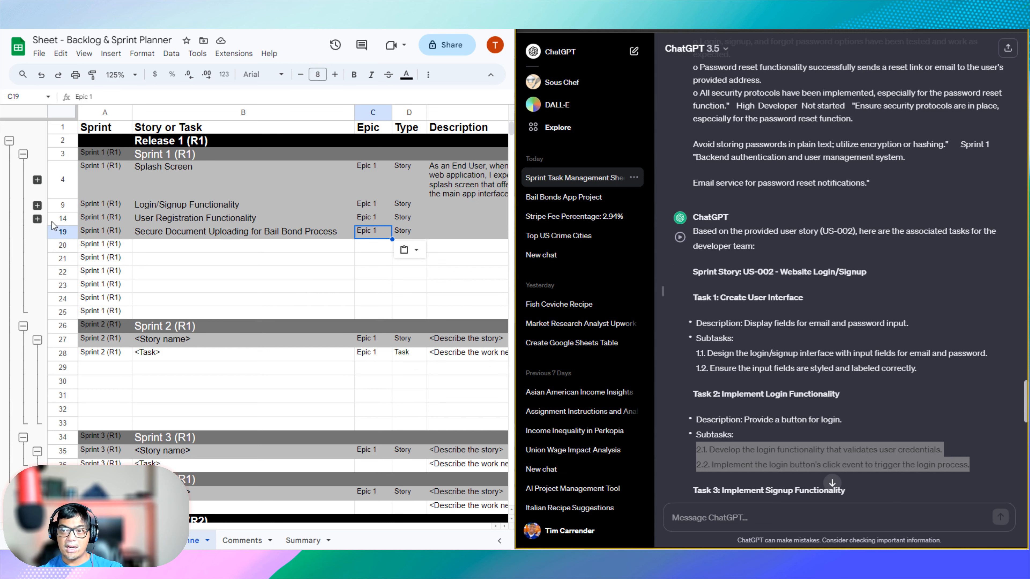
Copy task rows 15 to 18 into grouped rows 20 to 23 under the Secure Document Uploading story, and collapse the Sprint 2 (R1) group
click(62, 218)
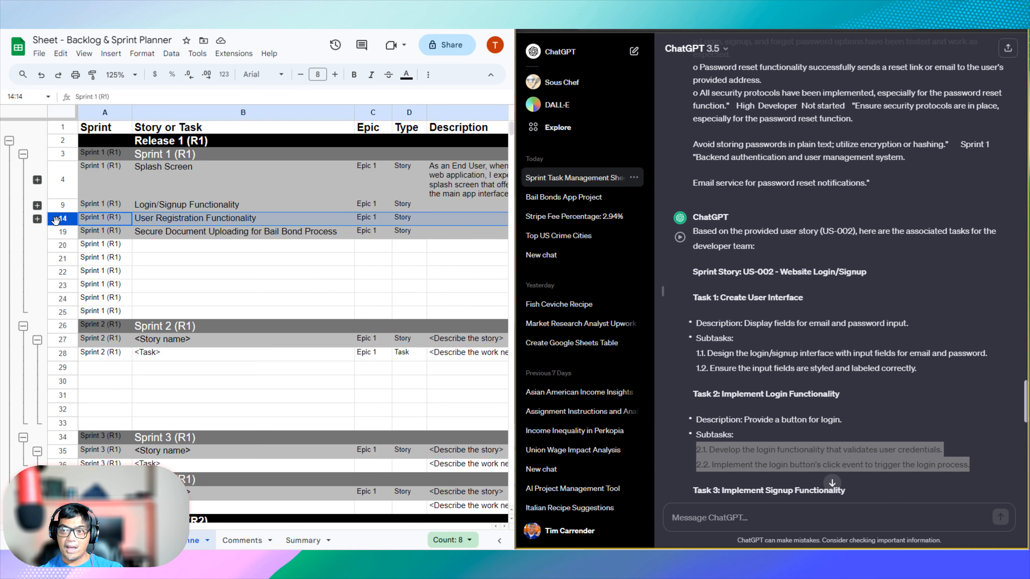
click(37, 219)
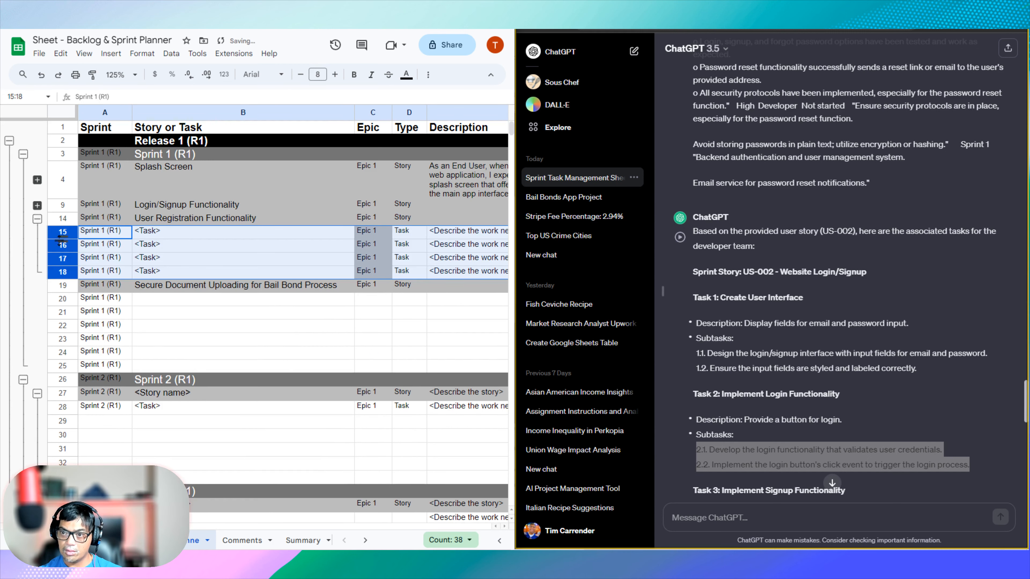
click(23, 154)
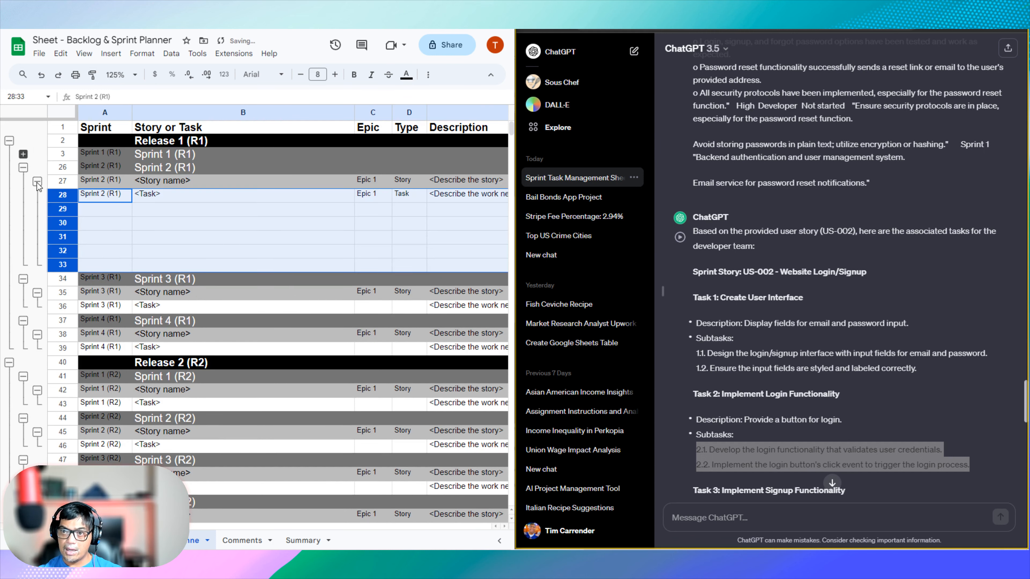
click(23, 167)
click(23, 154)
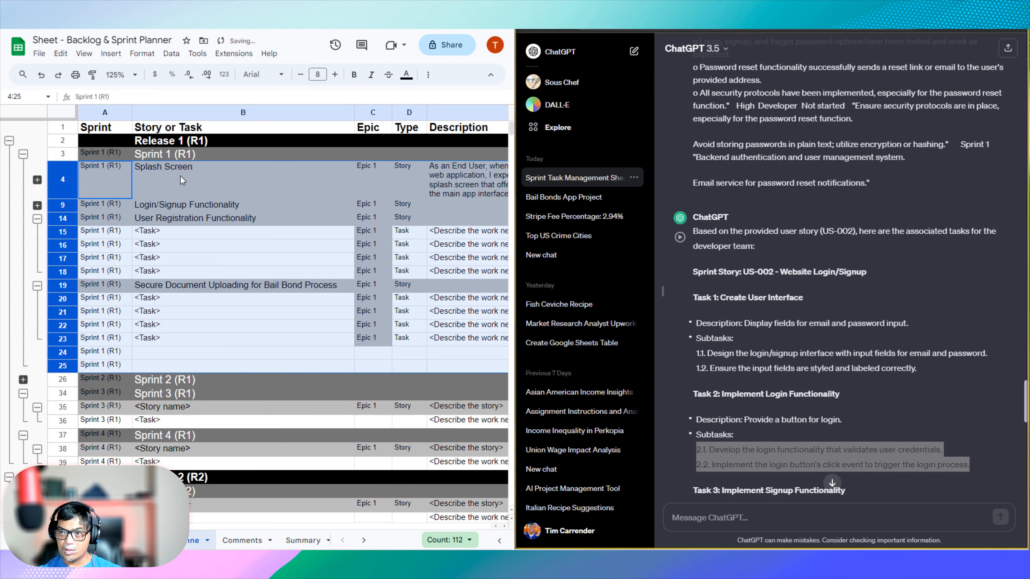
click(166, 245)
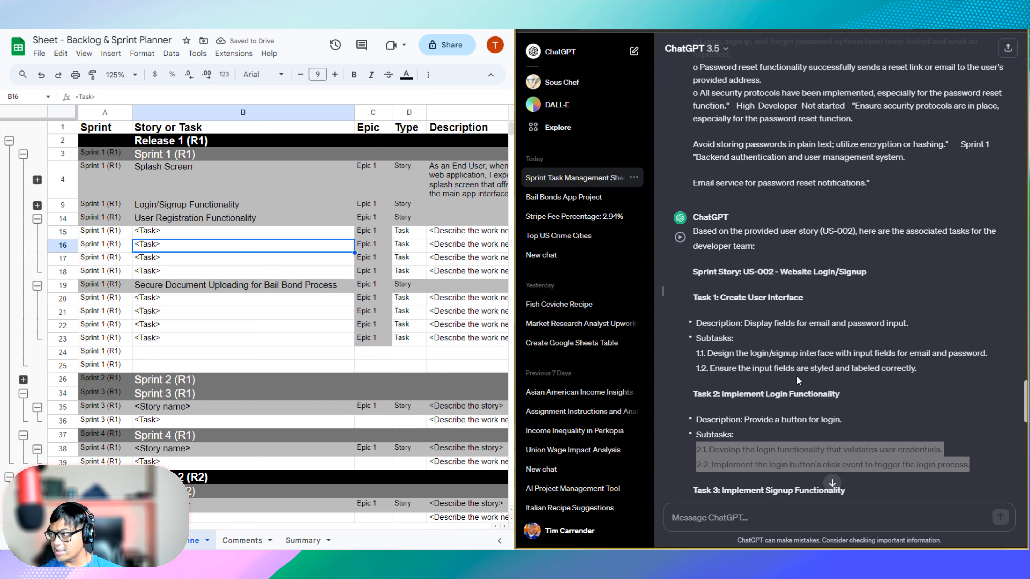
Copy a share link for the "Sprint Task Management Sheet" chat in ChatGPT and close the sharing dialog
scroll(744, 461, down, 4)
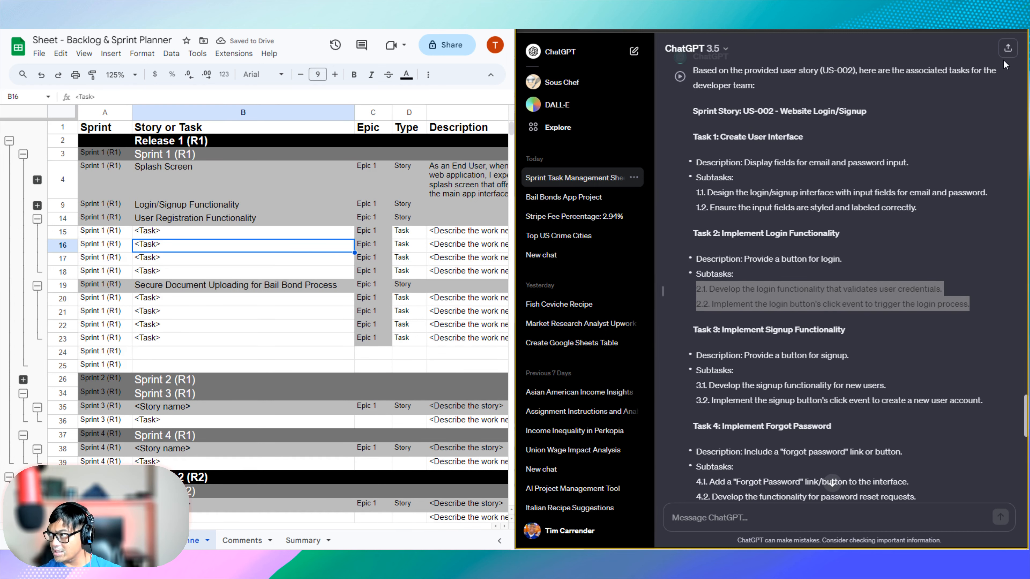
click(1011, 52)
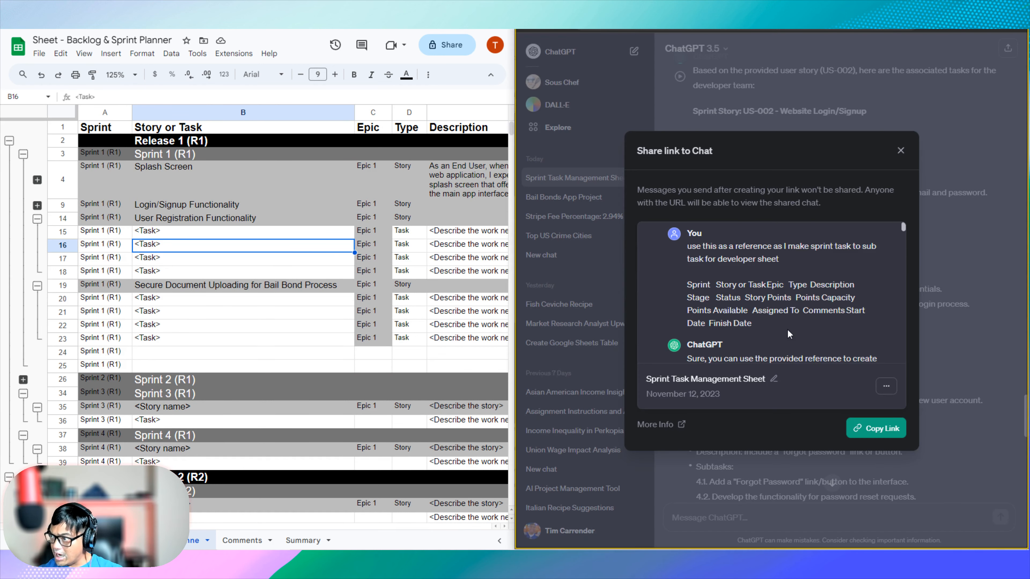
click(889, 441)
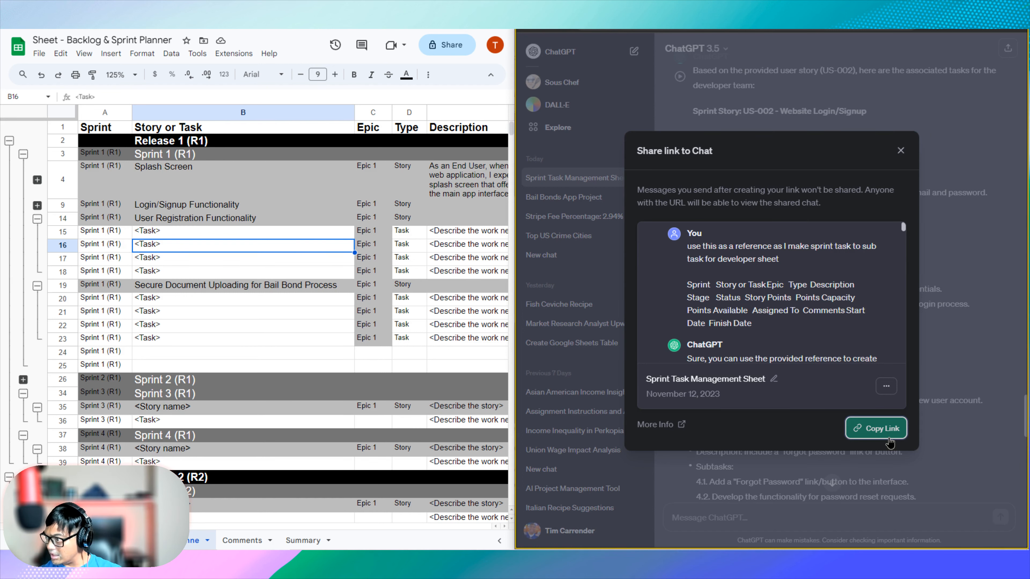
click(648, 424)
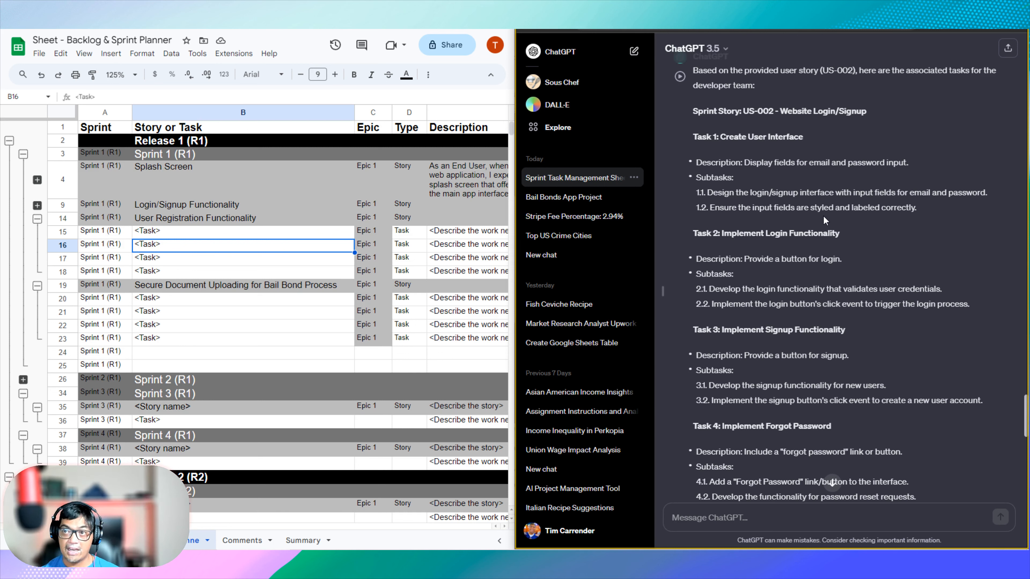
Switch to the "Copy of UserStory_Bail_bond" spreadsheet, widen its window and examine the Priority, Sprint/Release and Dependencies columns
click(117, 8)
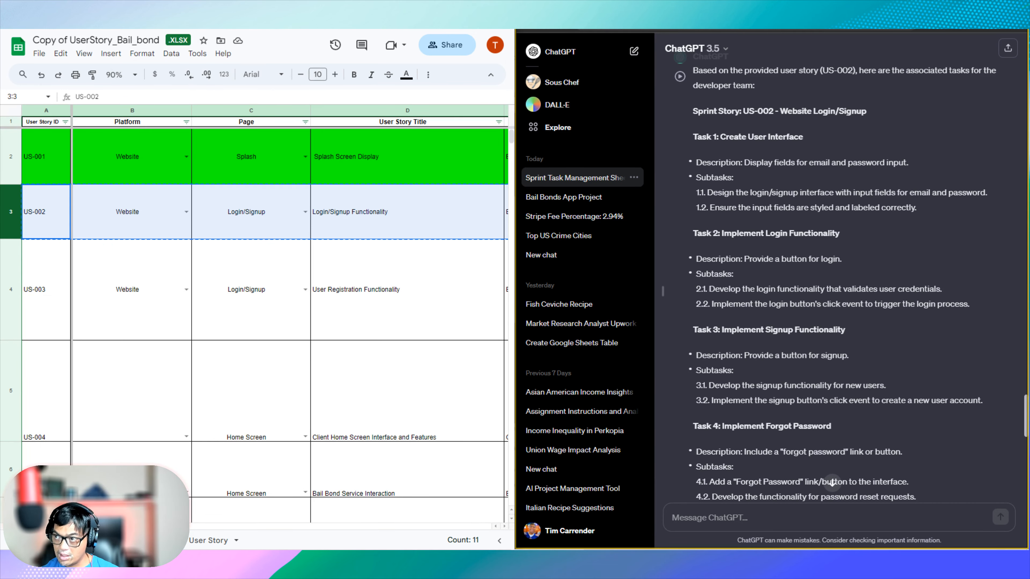
click(478, 7)
drag(188, 527, 538, 530)
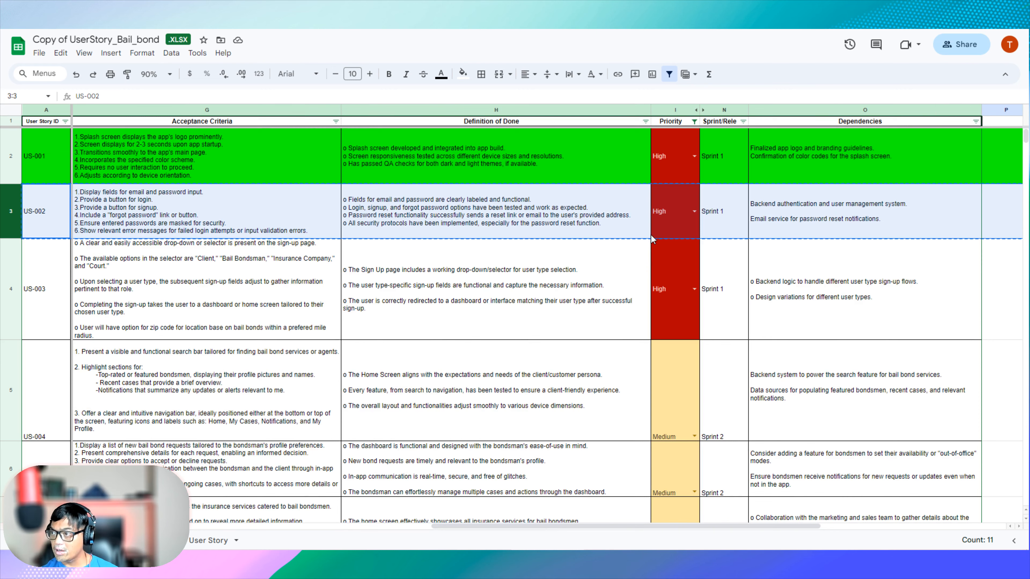
scroll(679, 147, down, 1)
scroll(679, 147, up, 1)
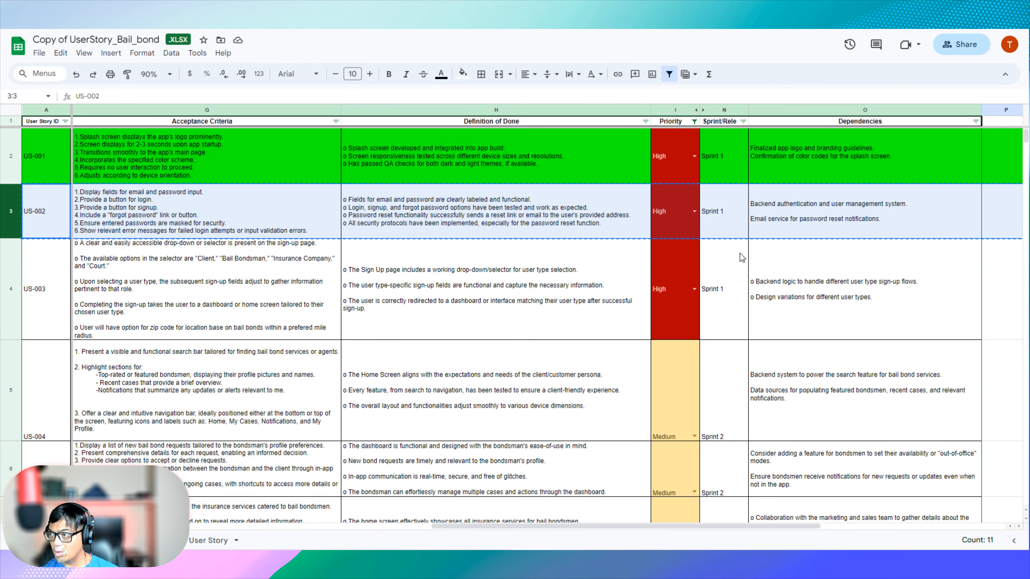
Sort the user stories by the Sprint/Release column from A to Z and locate the Sprint 1 stories
scroll(742, 258, down, 10)
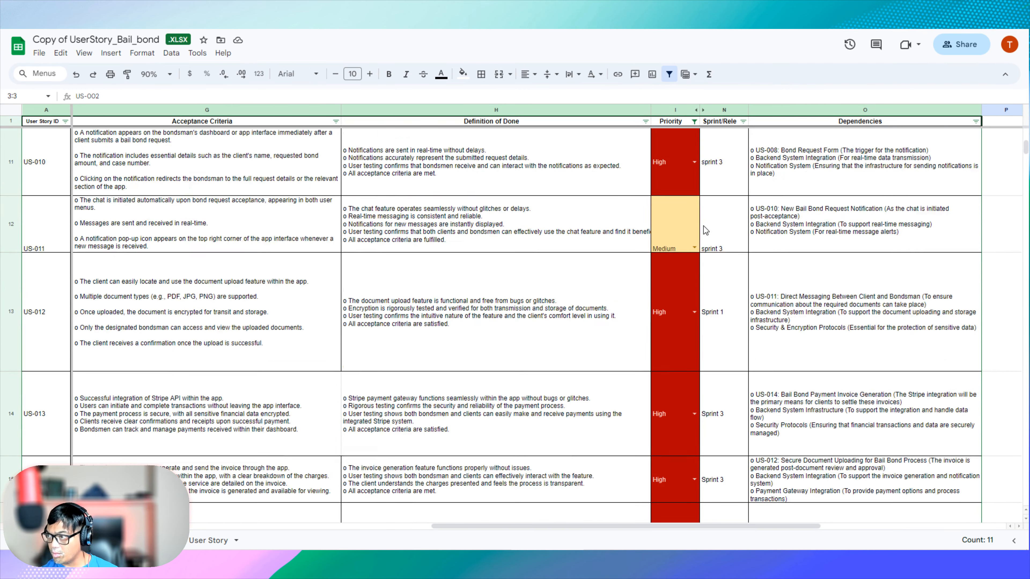
scroll(706, 231, down, 1)
click(743, 121)
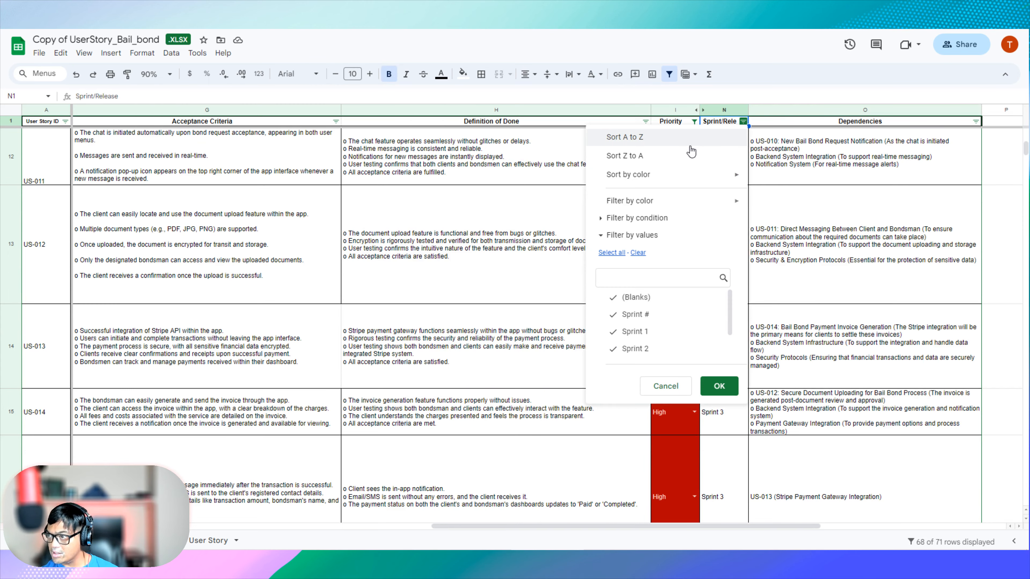
click(690, 142)
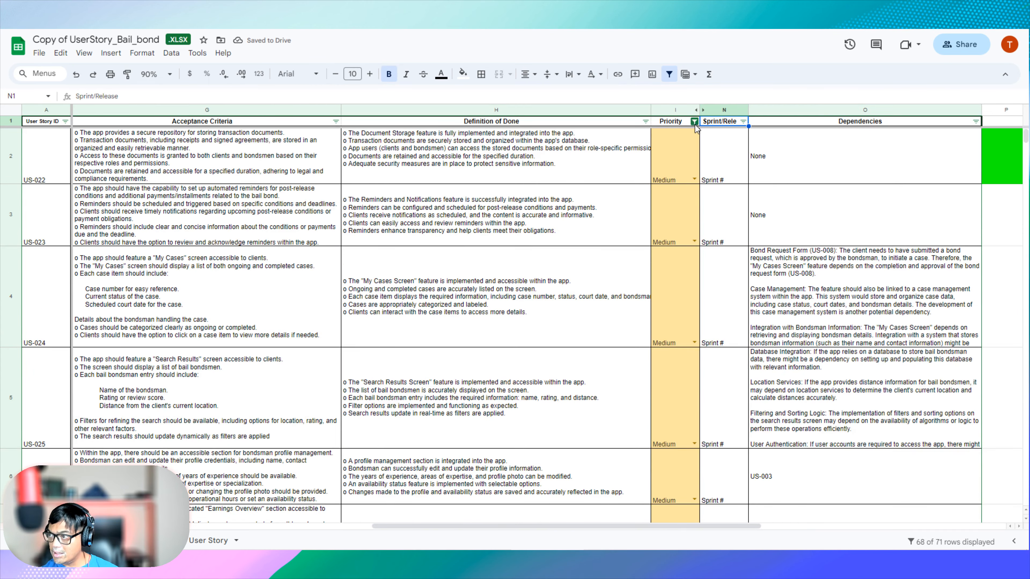
scroll(762, 366, down, 20)
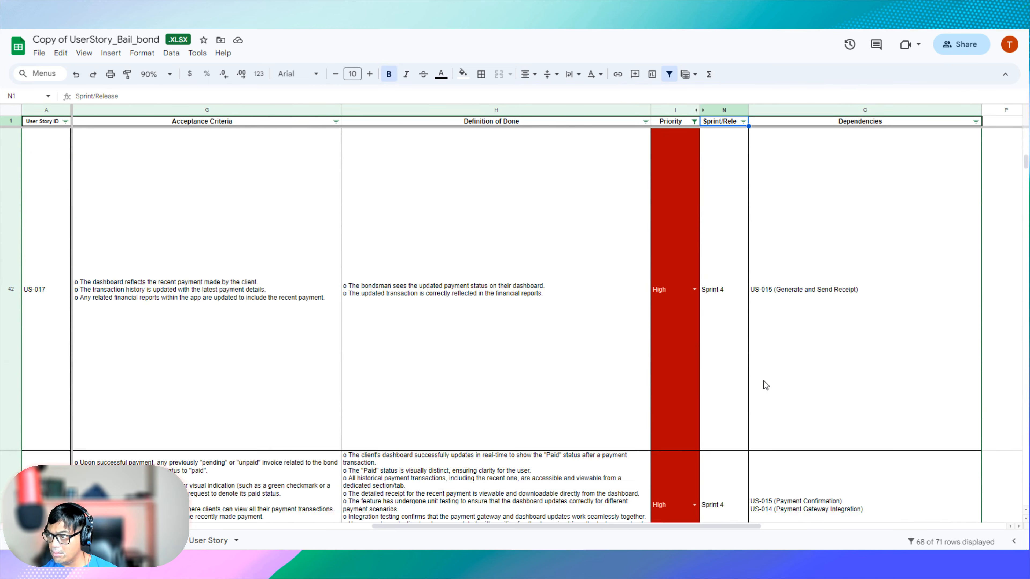
scroll(764, 381, up, 10)
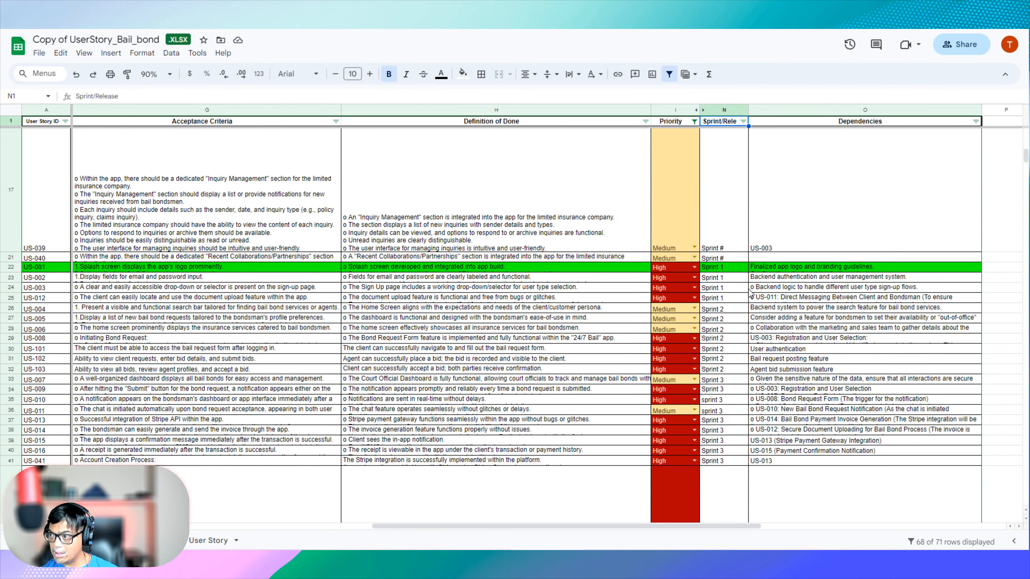